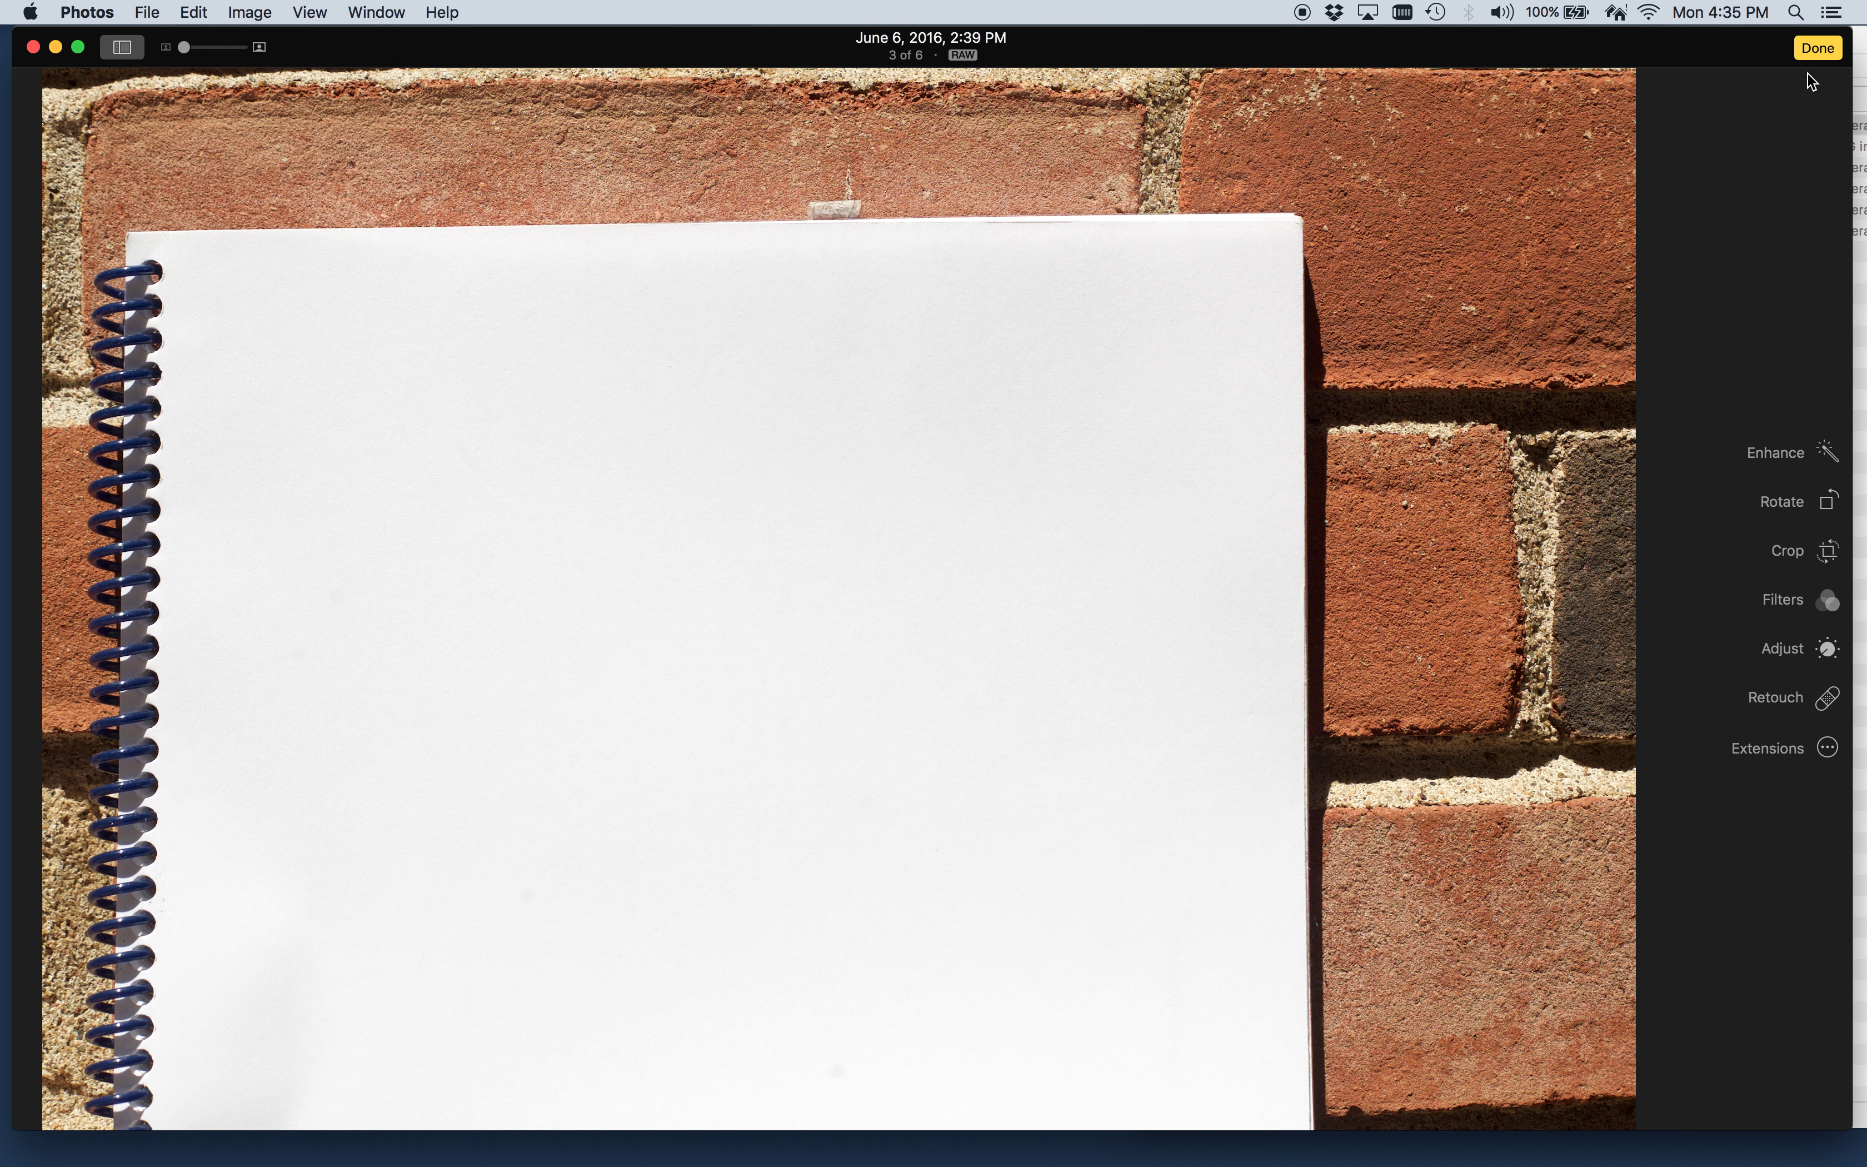
Add a White Balance adjustment to the notebook-on-brick photo and switch its mode to Temperature / Tint.
click(1797, 650)
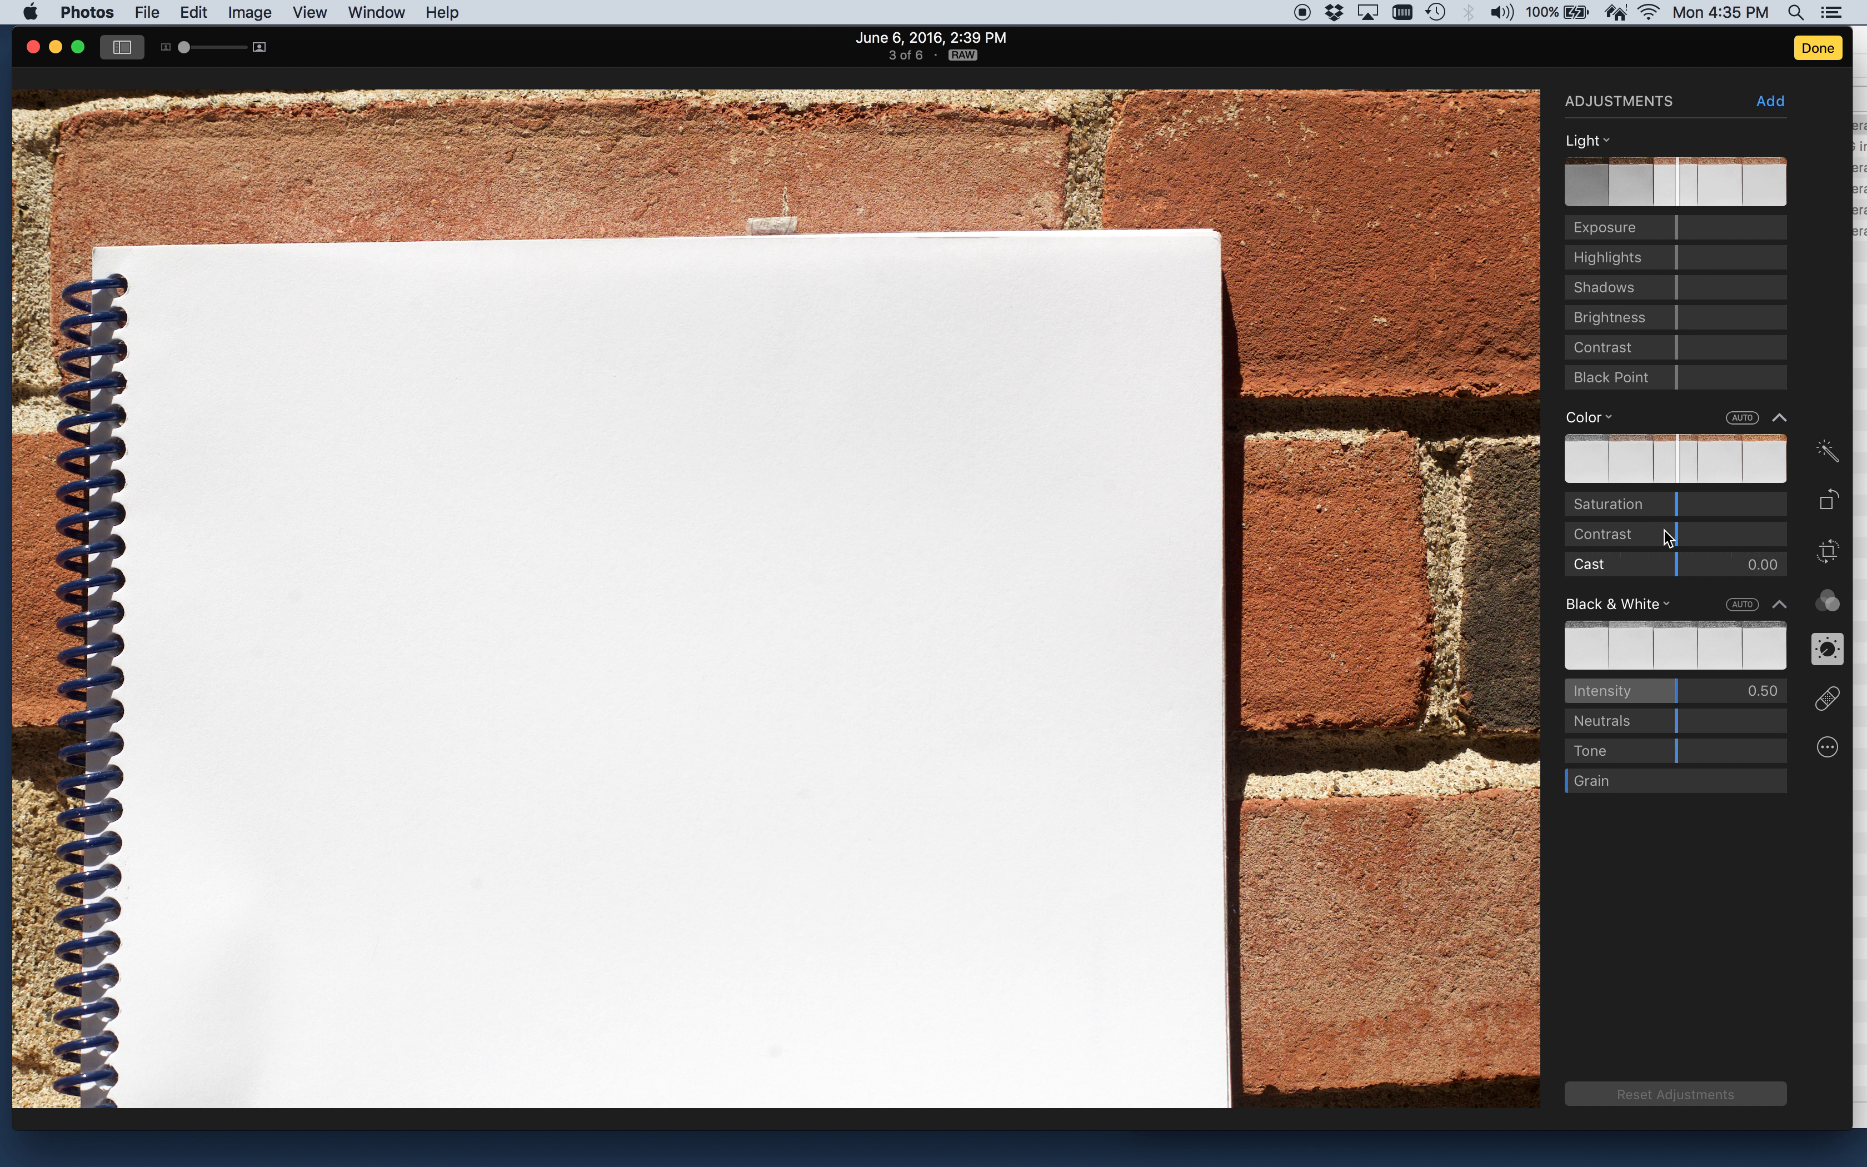
click(1772, 101)
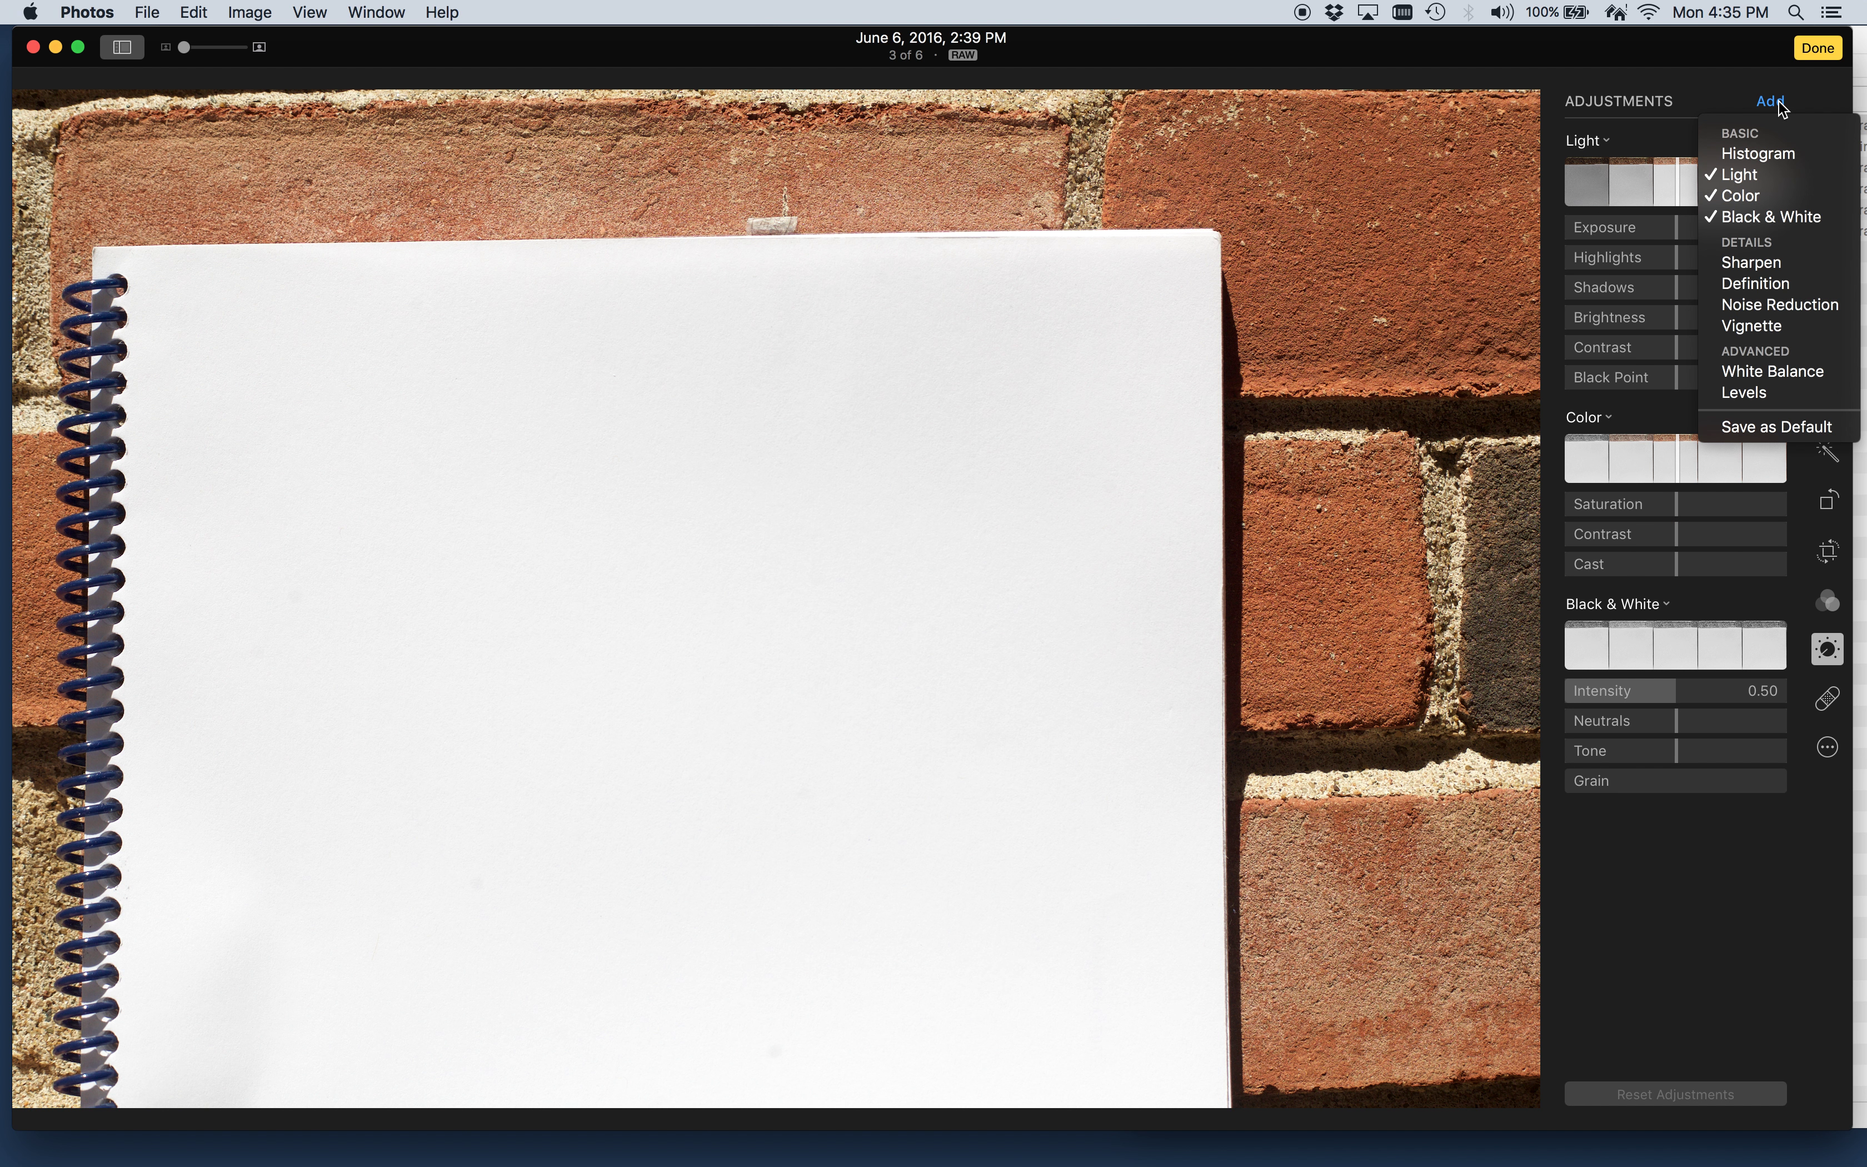
click(1778, 372)
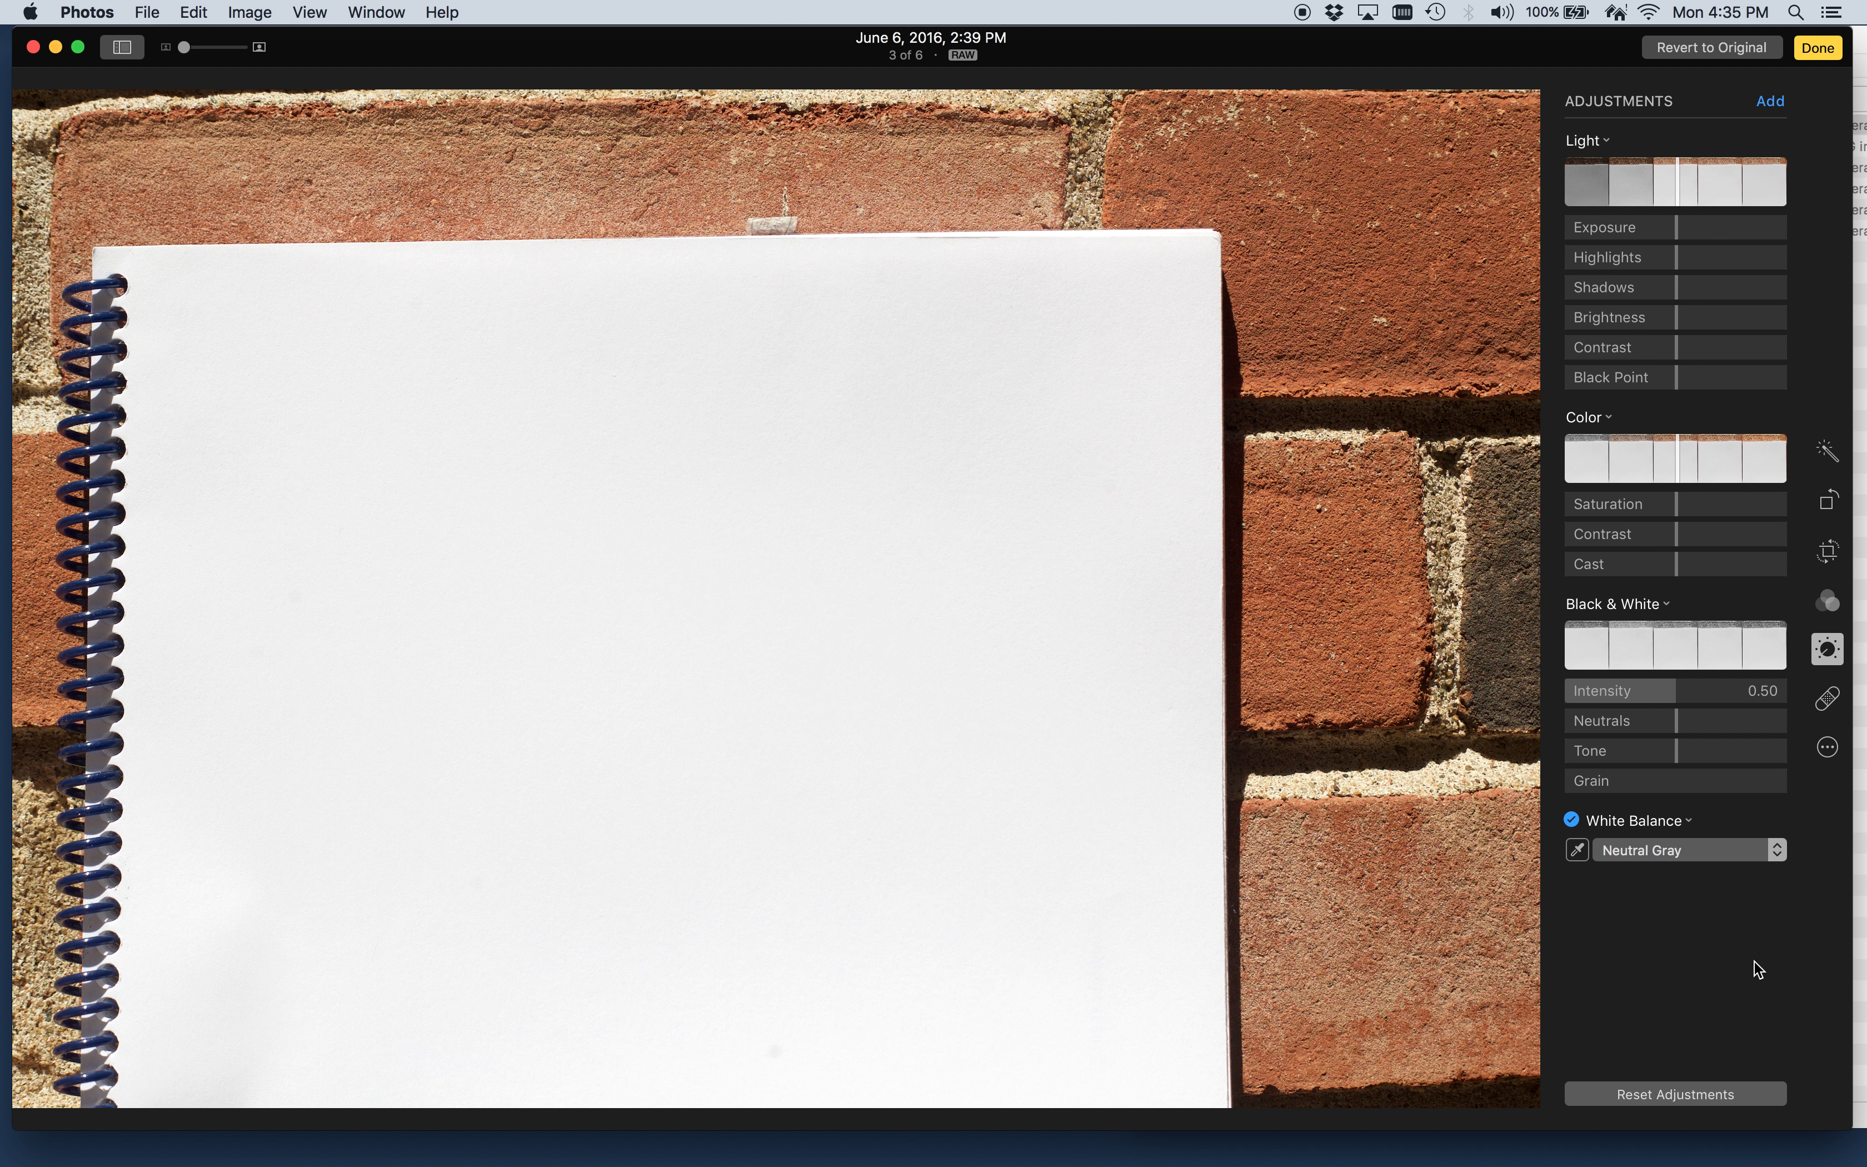
click(1780, 820)
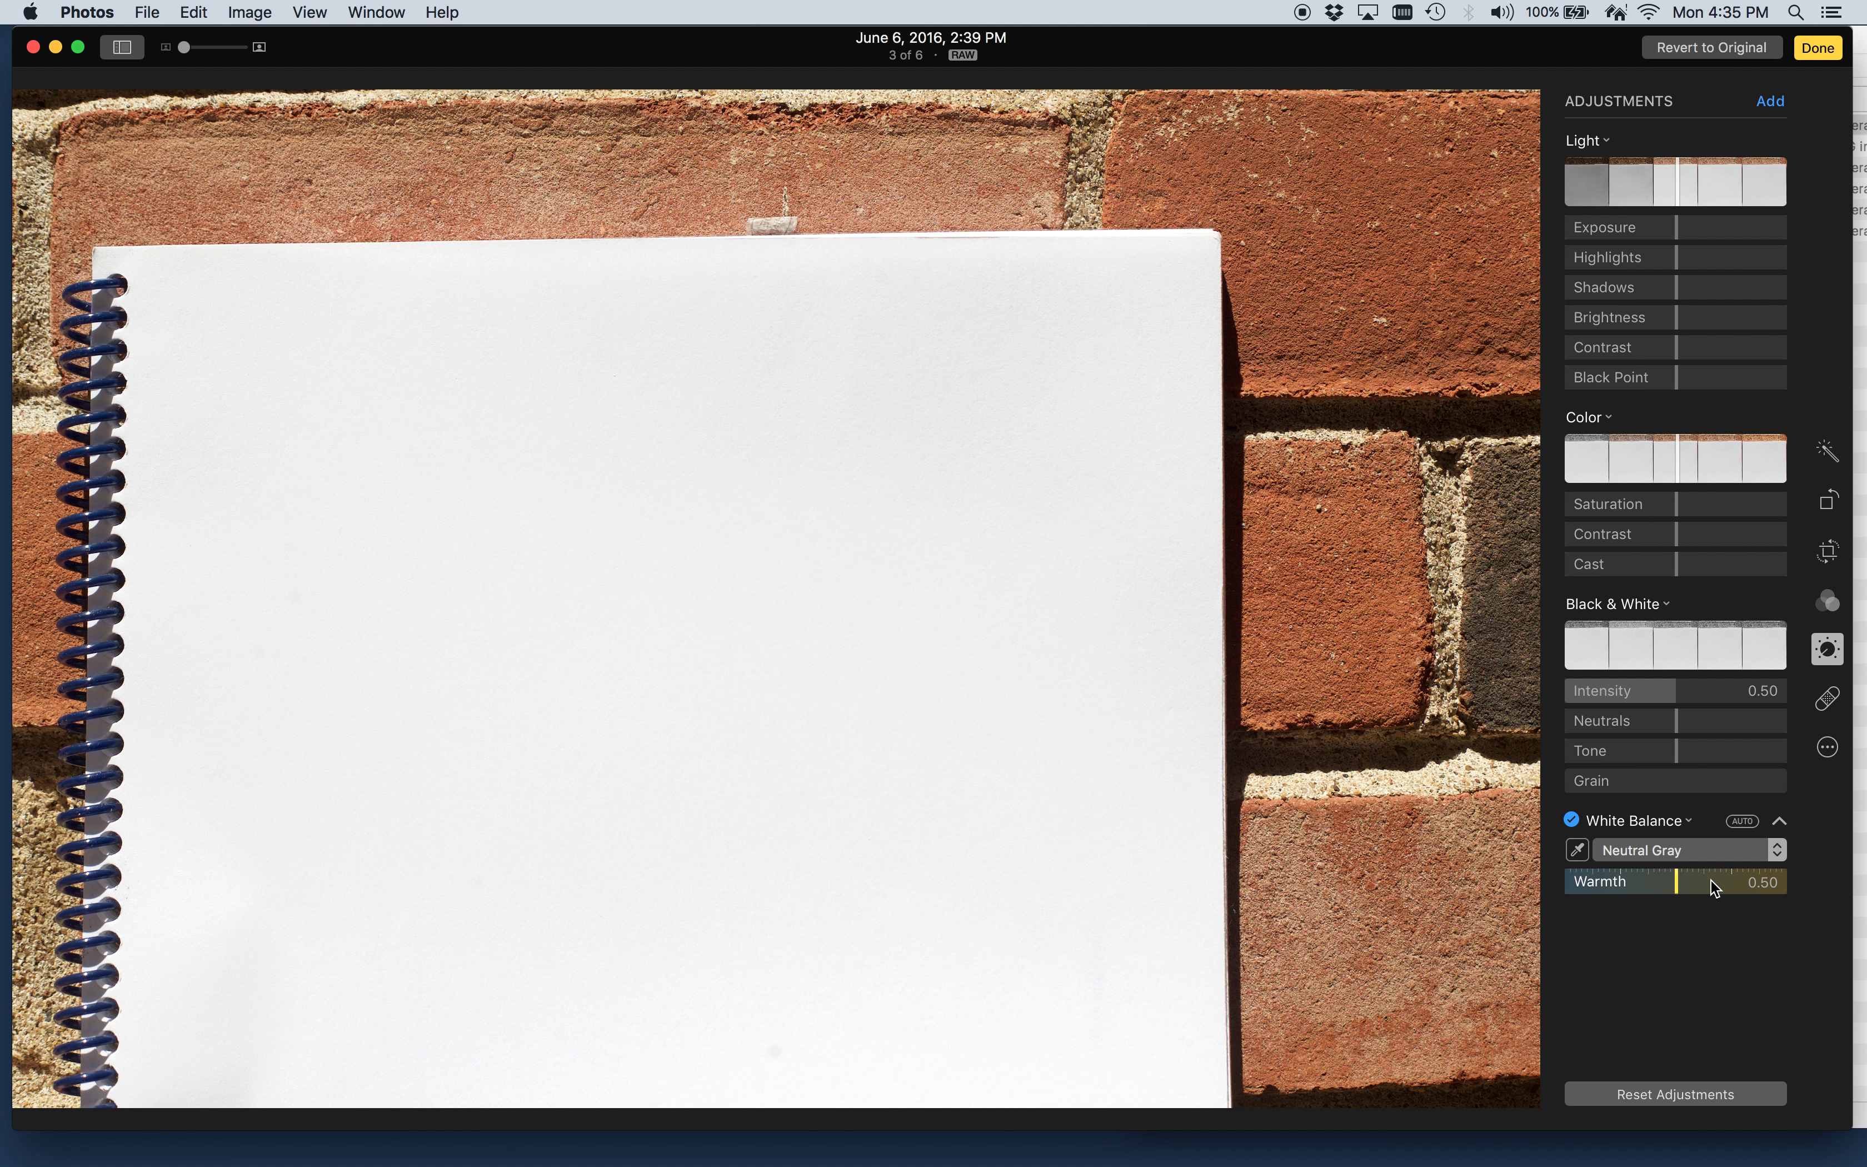
click(1776, 852)
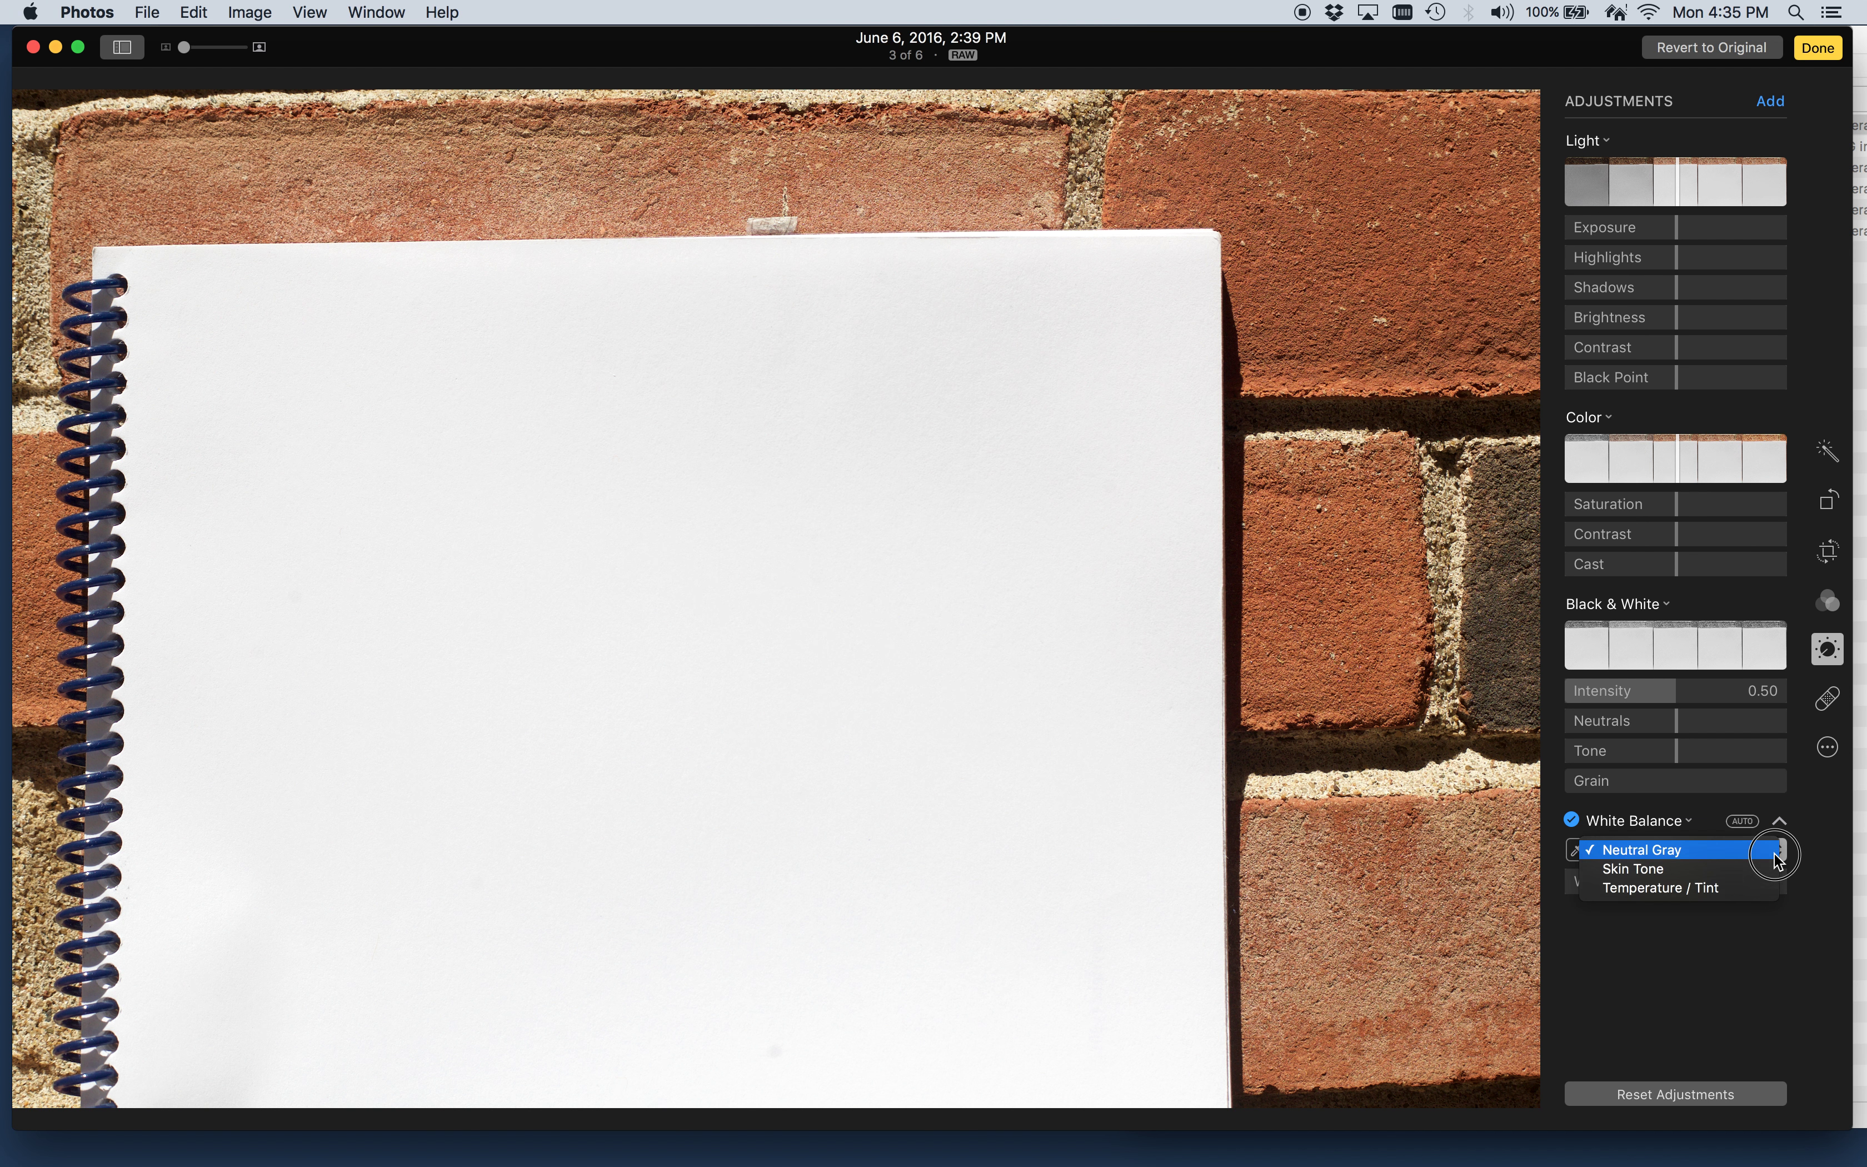
click(1693, 887)
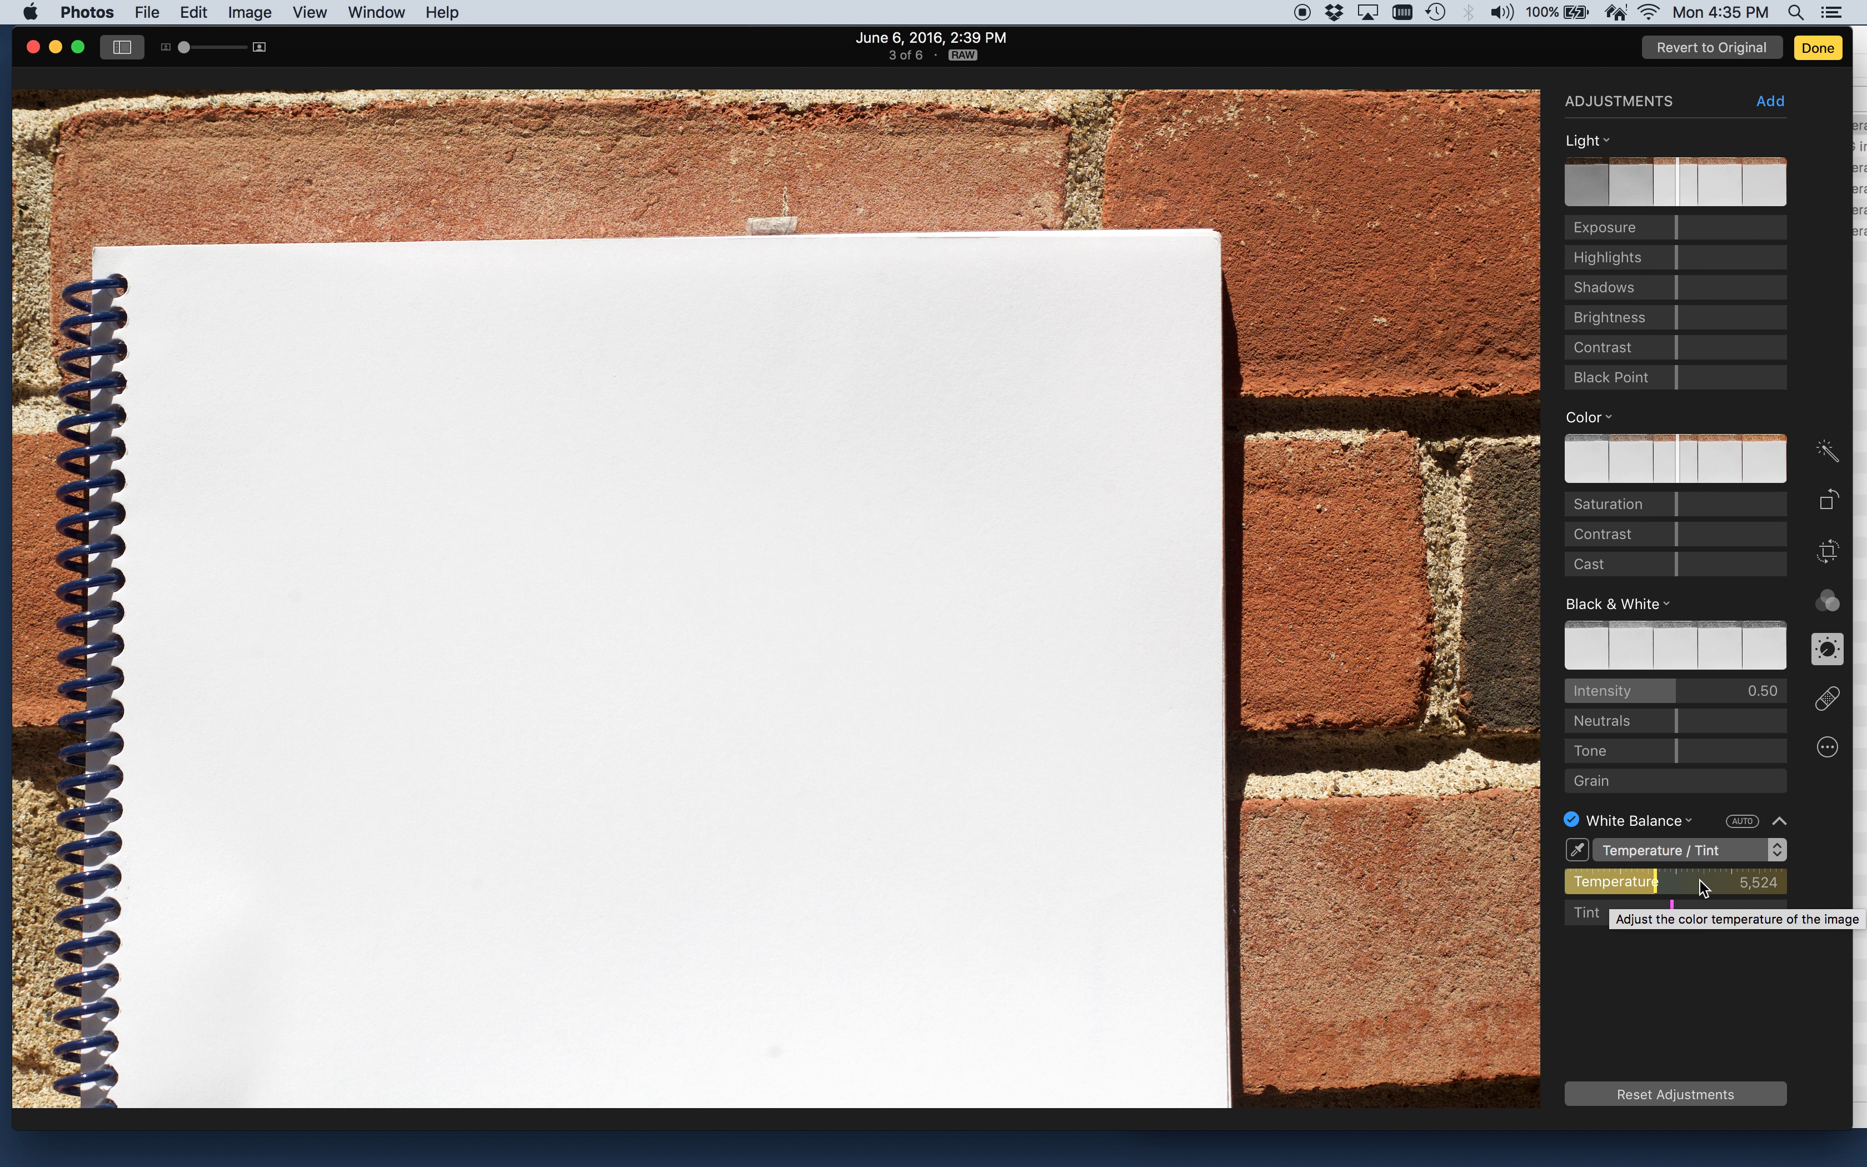
Try white balance temperatures of 6,450 and 4,887 on the brick-wall photo and revert it to the original.
click(1657, 883)
mouse_move(1657, 883)
mouse_down()
mouse_move(1704, 889)
mouse_move(1597, 891)
mouse_move(1686, 885)
mouse_up()
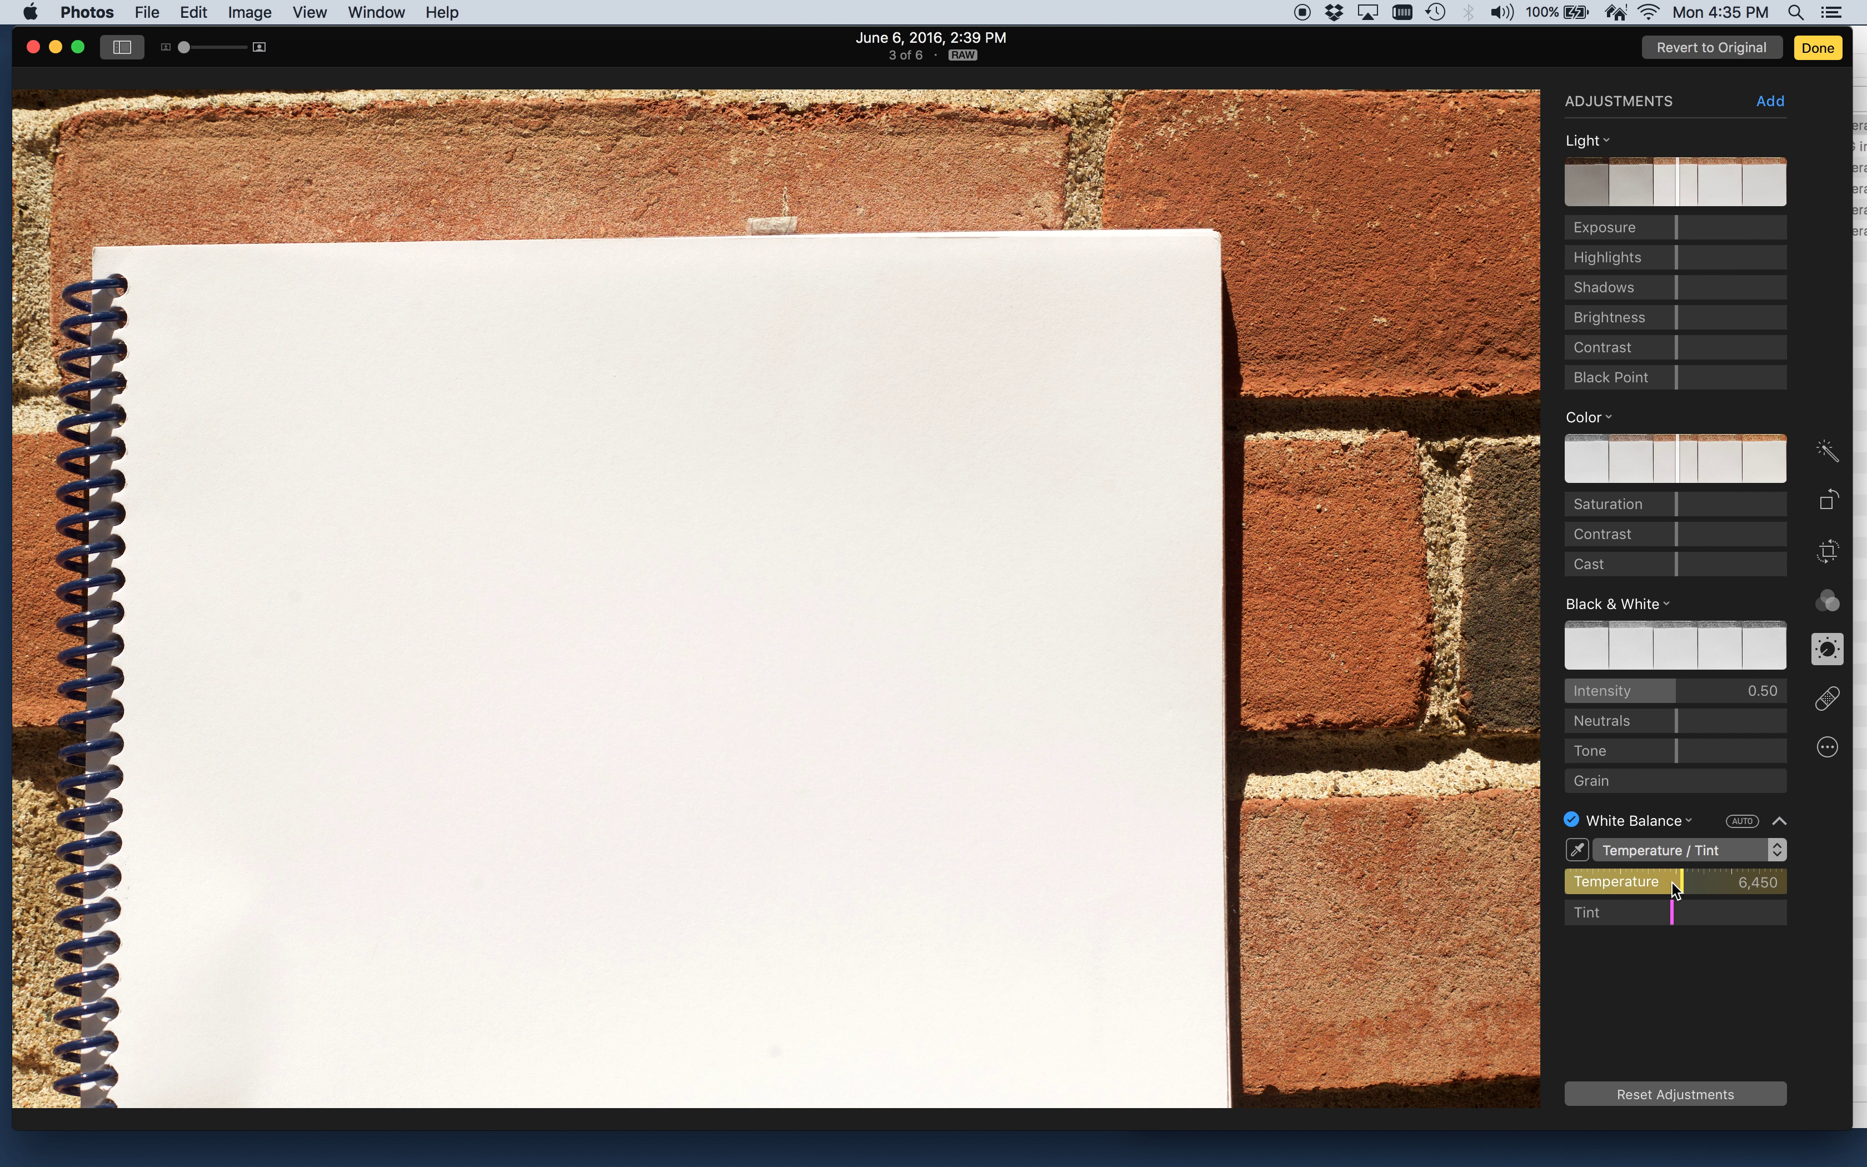
mouse_move(1680, 883)
mouse_down()
mouse_move(1711, 881)
mouse_move(1579, 886)
mouse_move(1767, 880)
mouse_move(1578, 894)
mouse_move(1740, 891)
mouse_move(1598, 889)
mouse_move(1725, 913)
mouse_move(1610, 928)
mouse_move(1759, 921)
mouse_move(1618, 925)
mouse_move(1673, 919)
mouse_up()
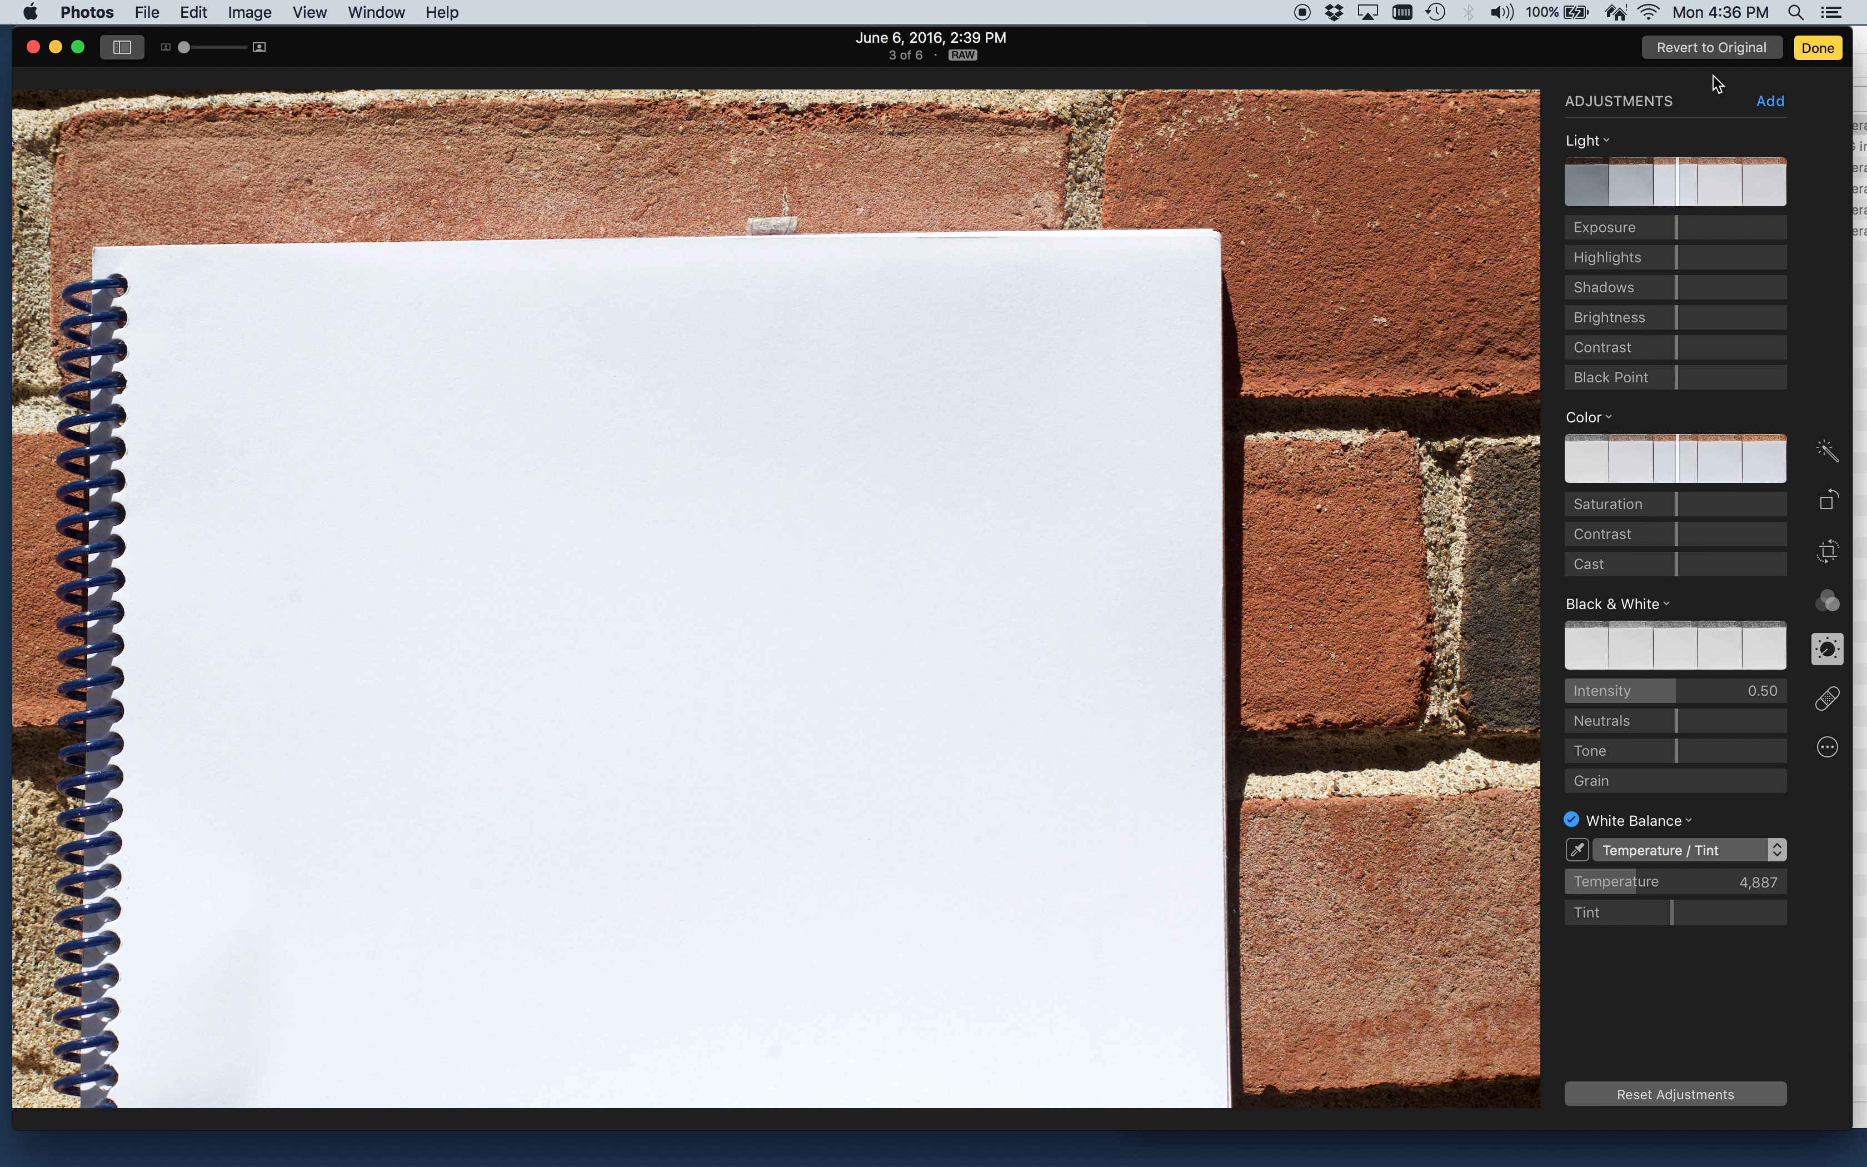
click(1737, 37)
click(1809, 50)
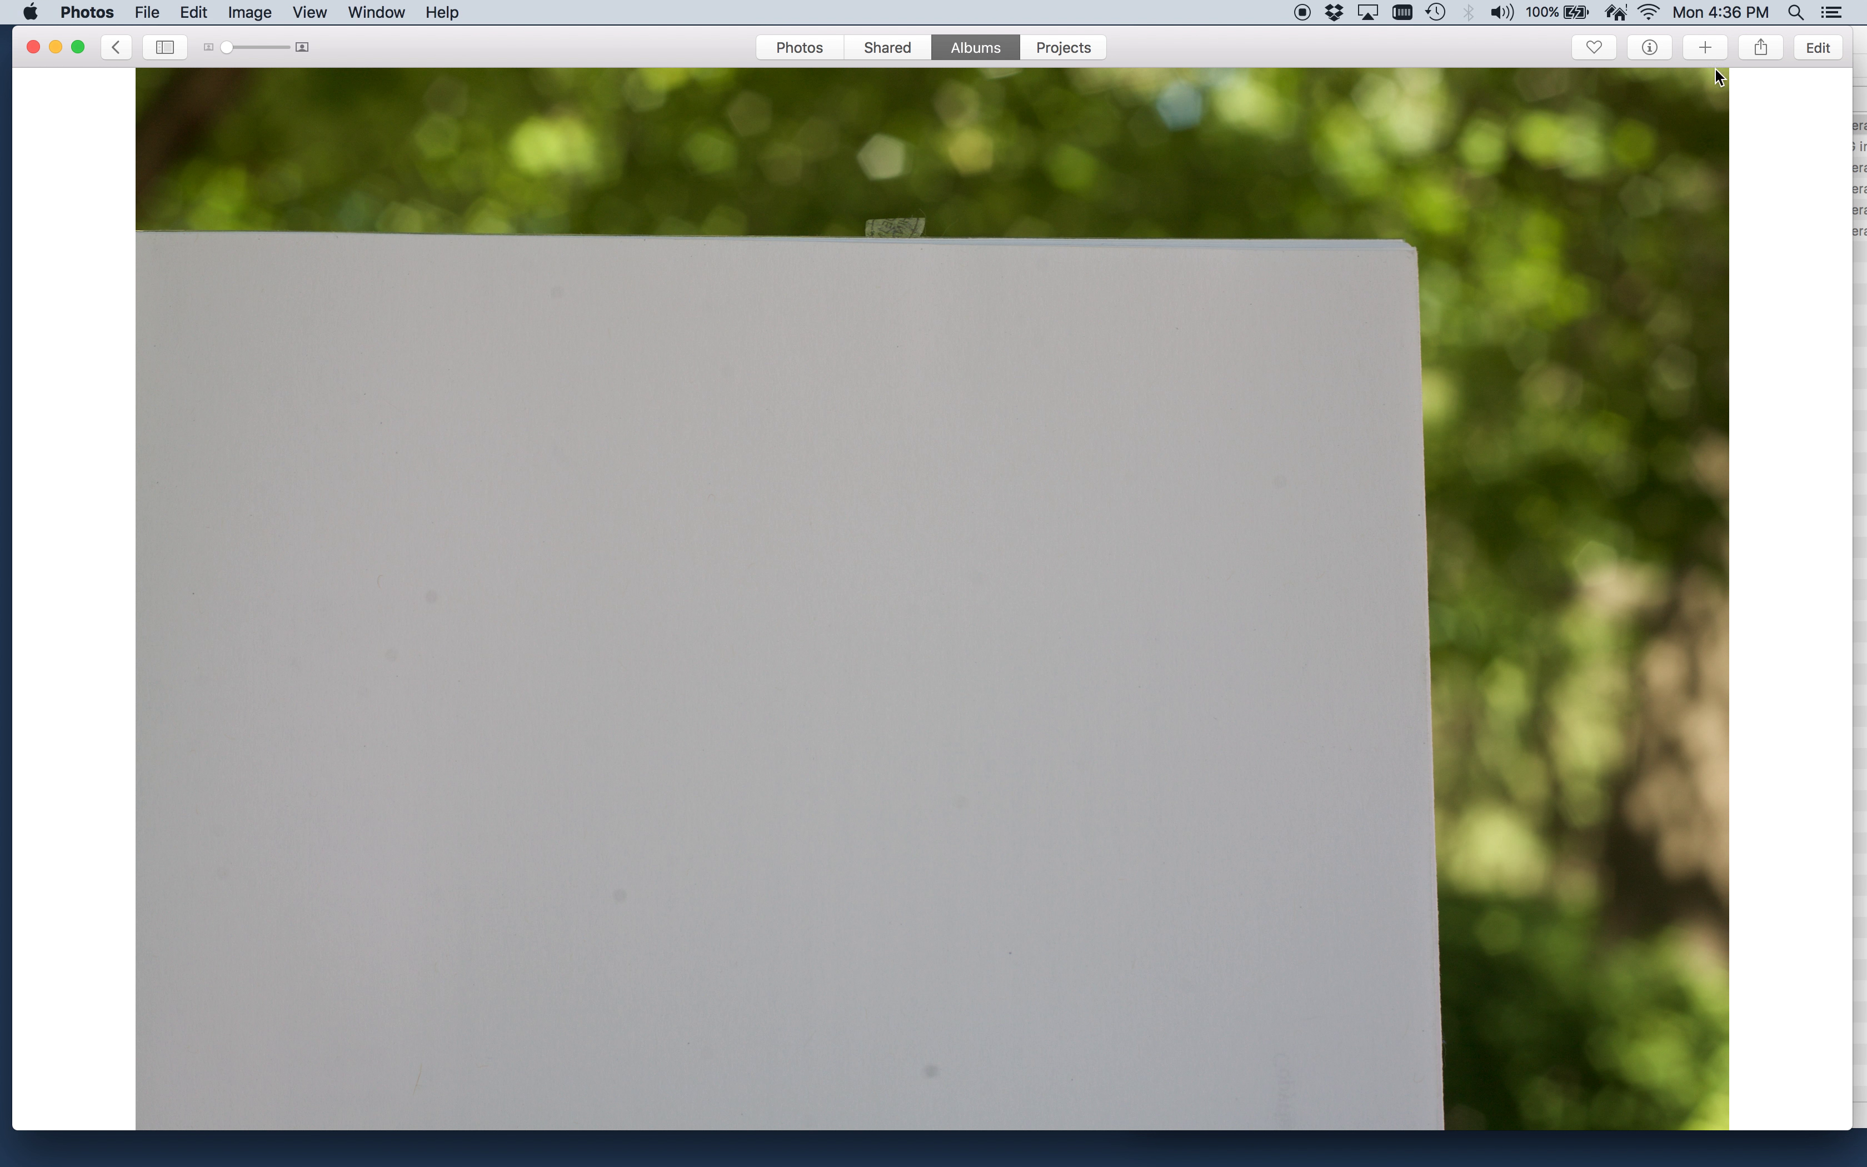
Edit the notebook photo with green foliage, adding a White Balance adjustment in Temperature / Tint mode with its sliders shown.
click(1829, 45)
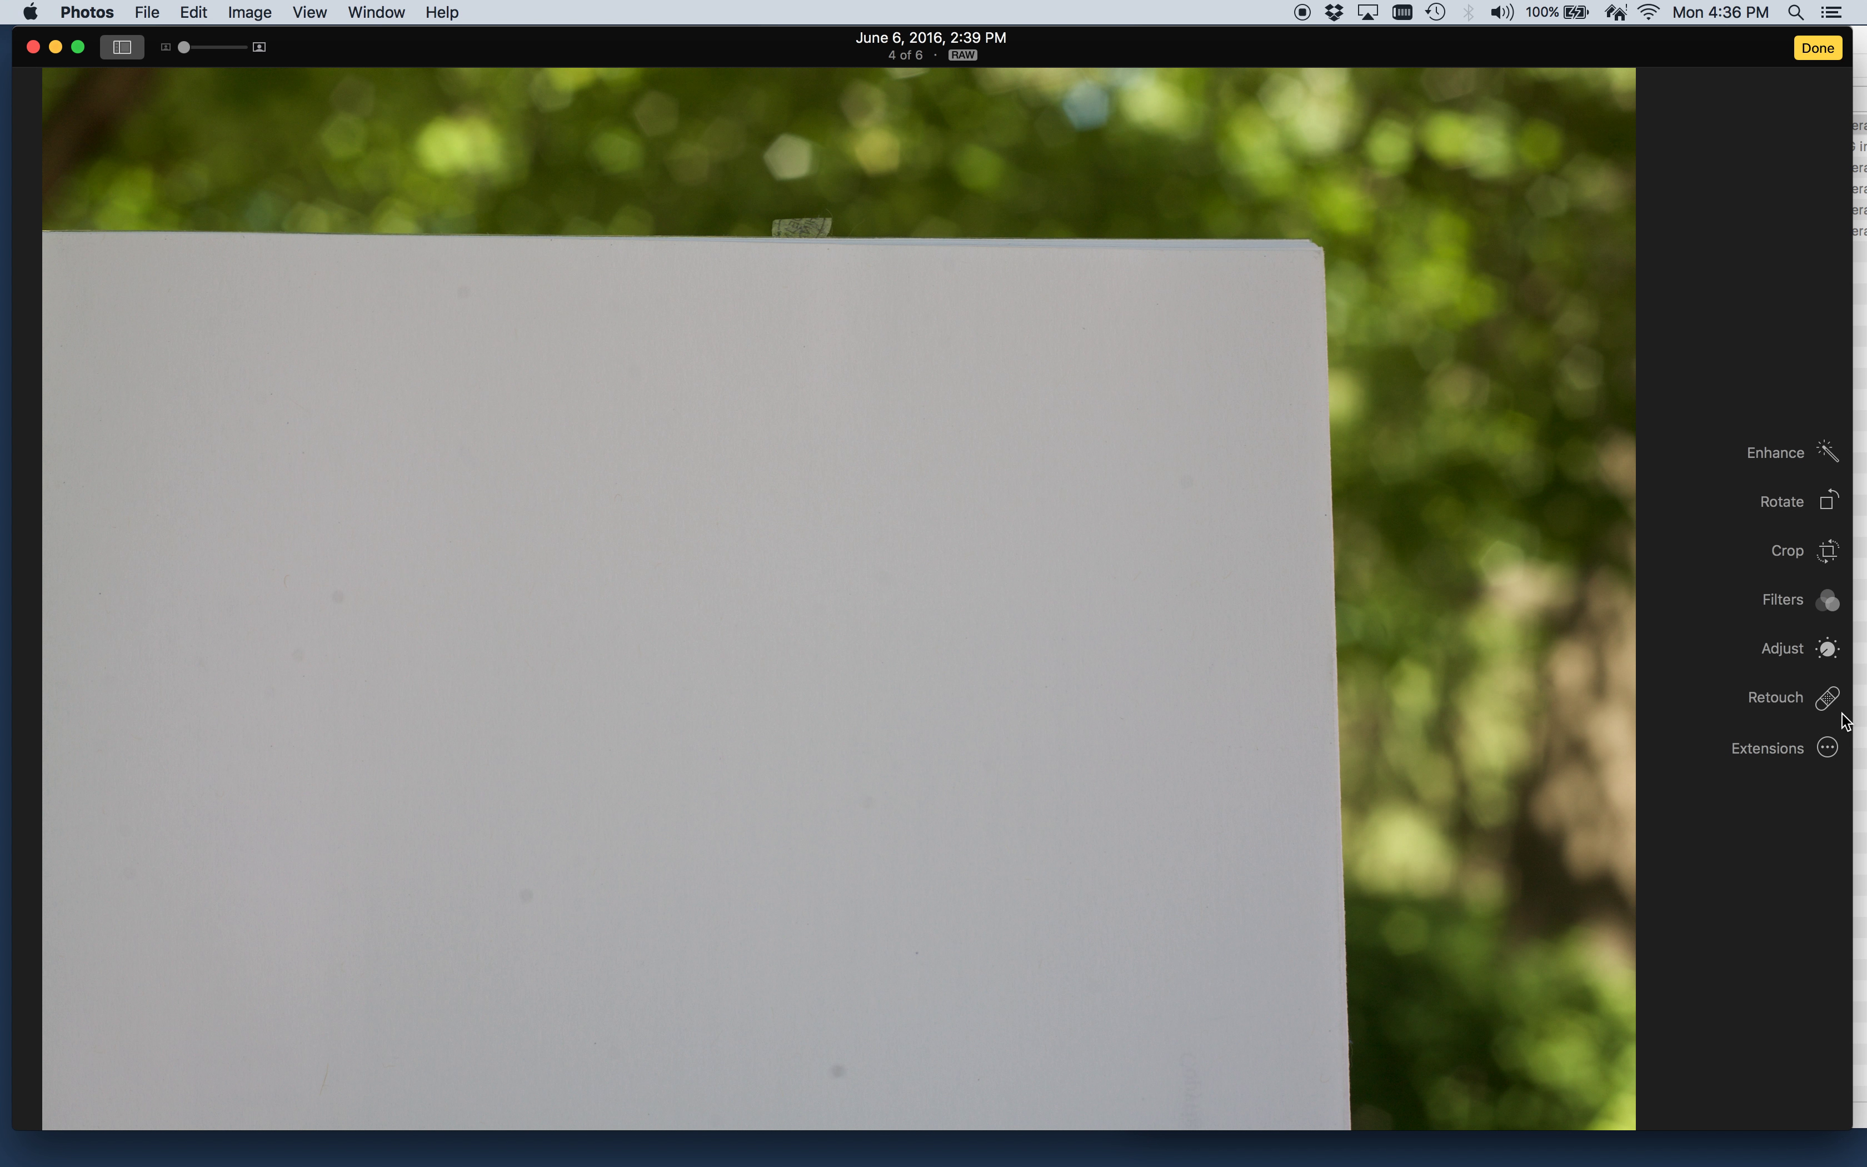
click(1829, 649)
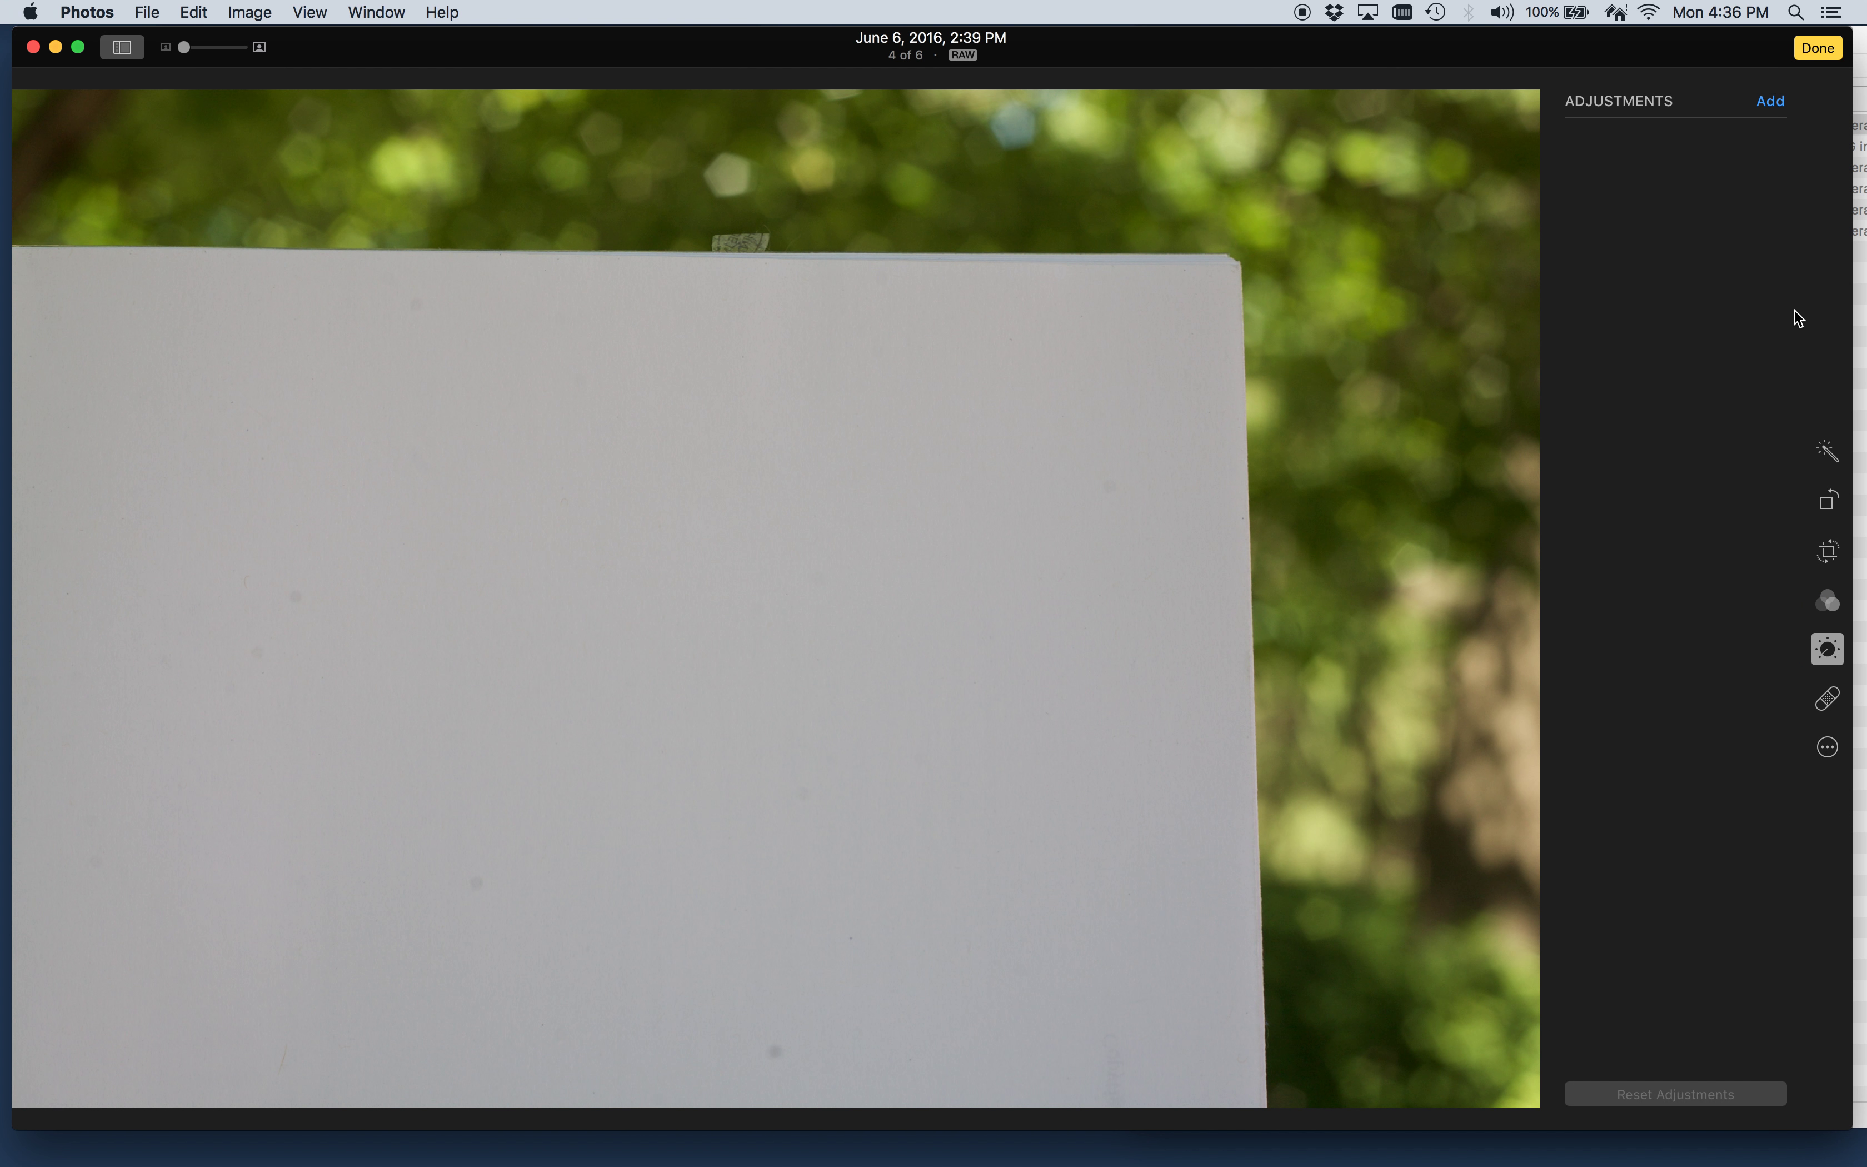
click(1774, 101)
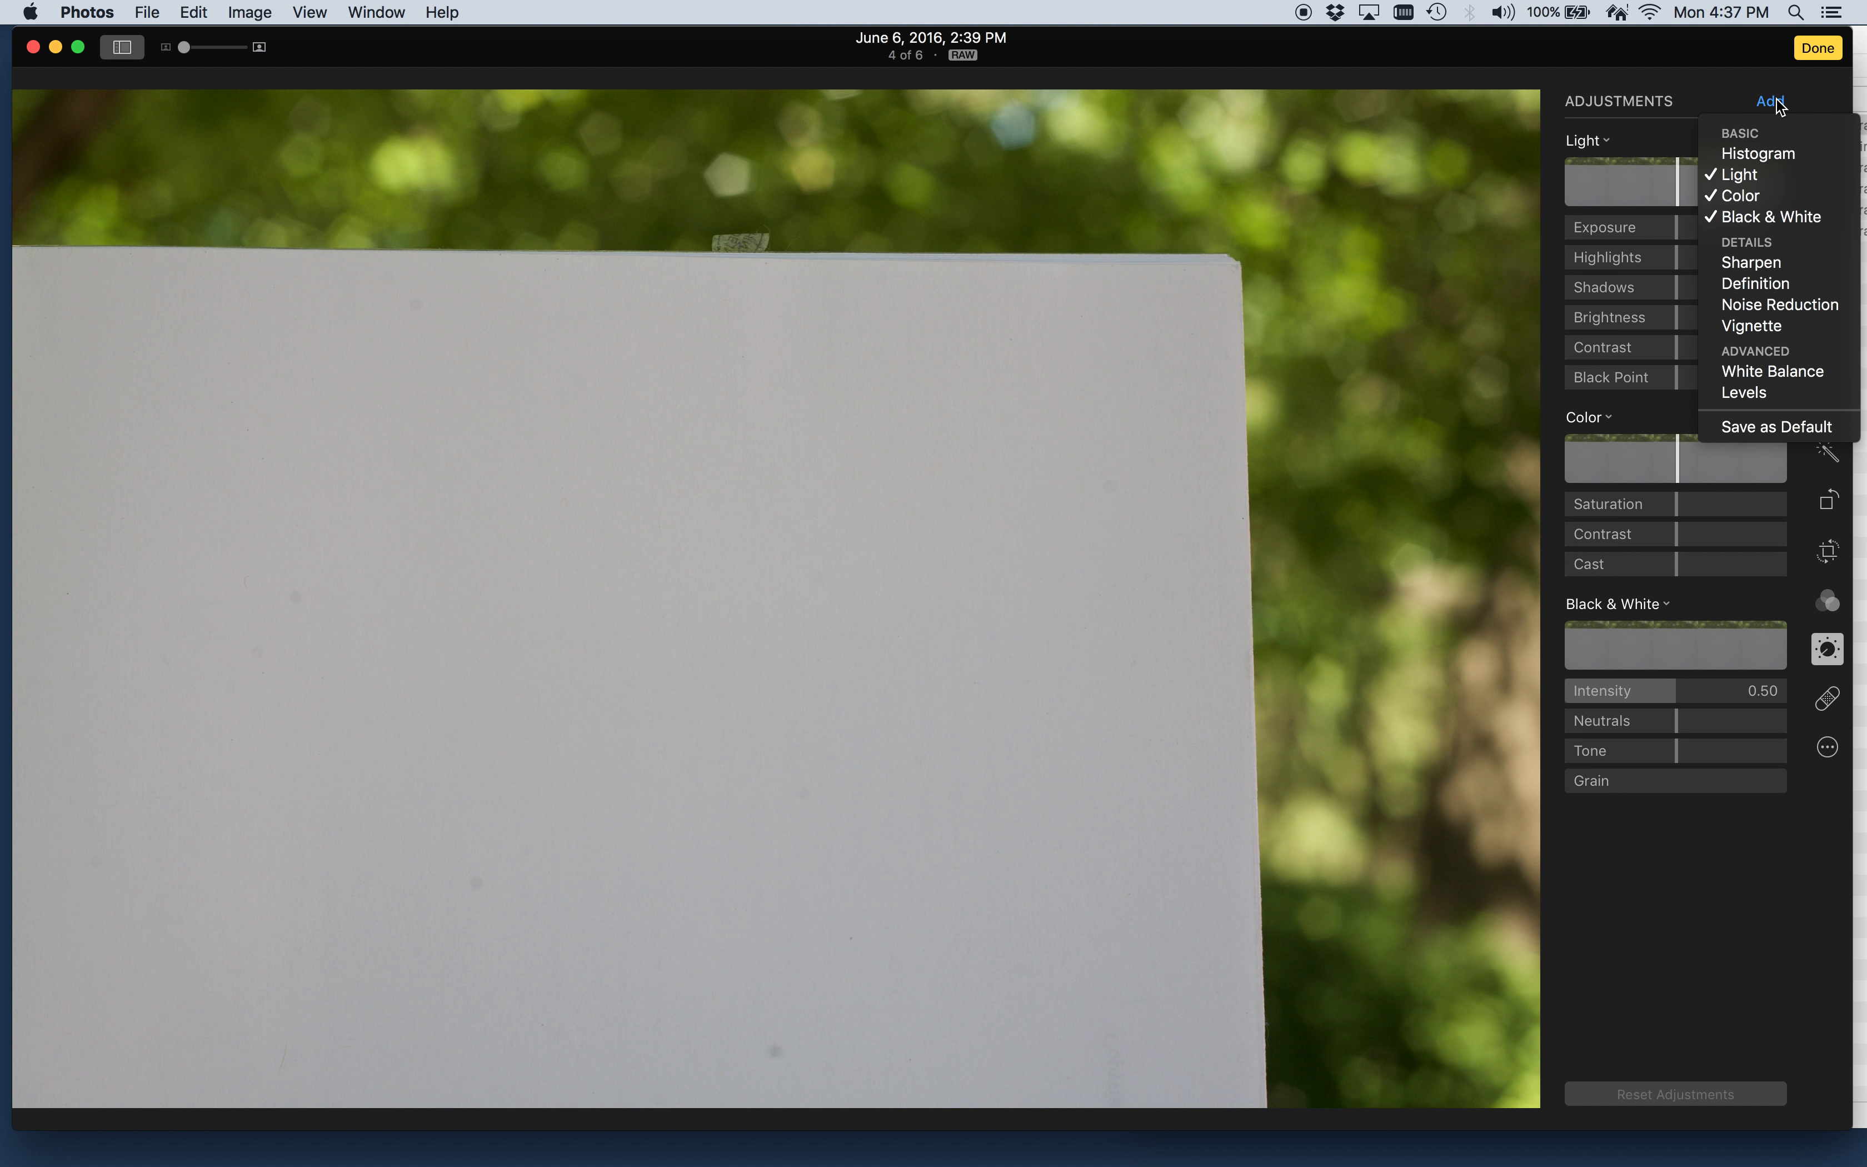
click(1773, 371)
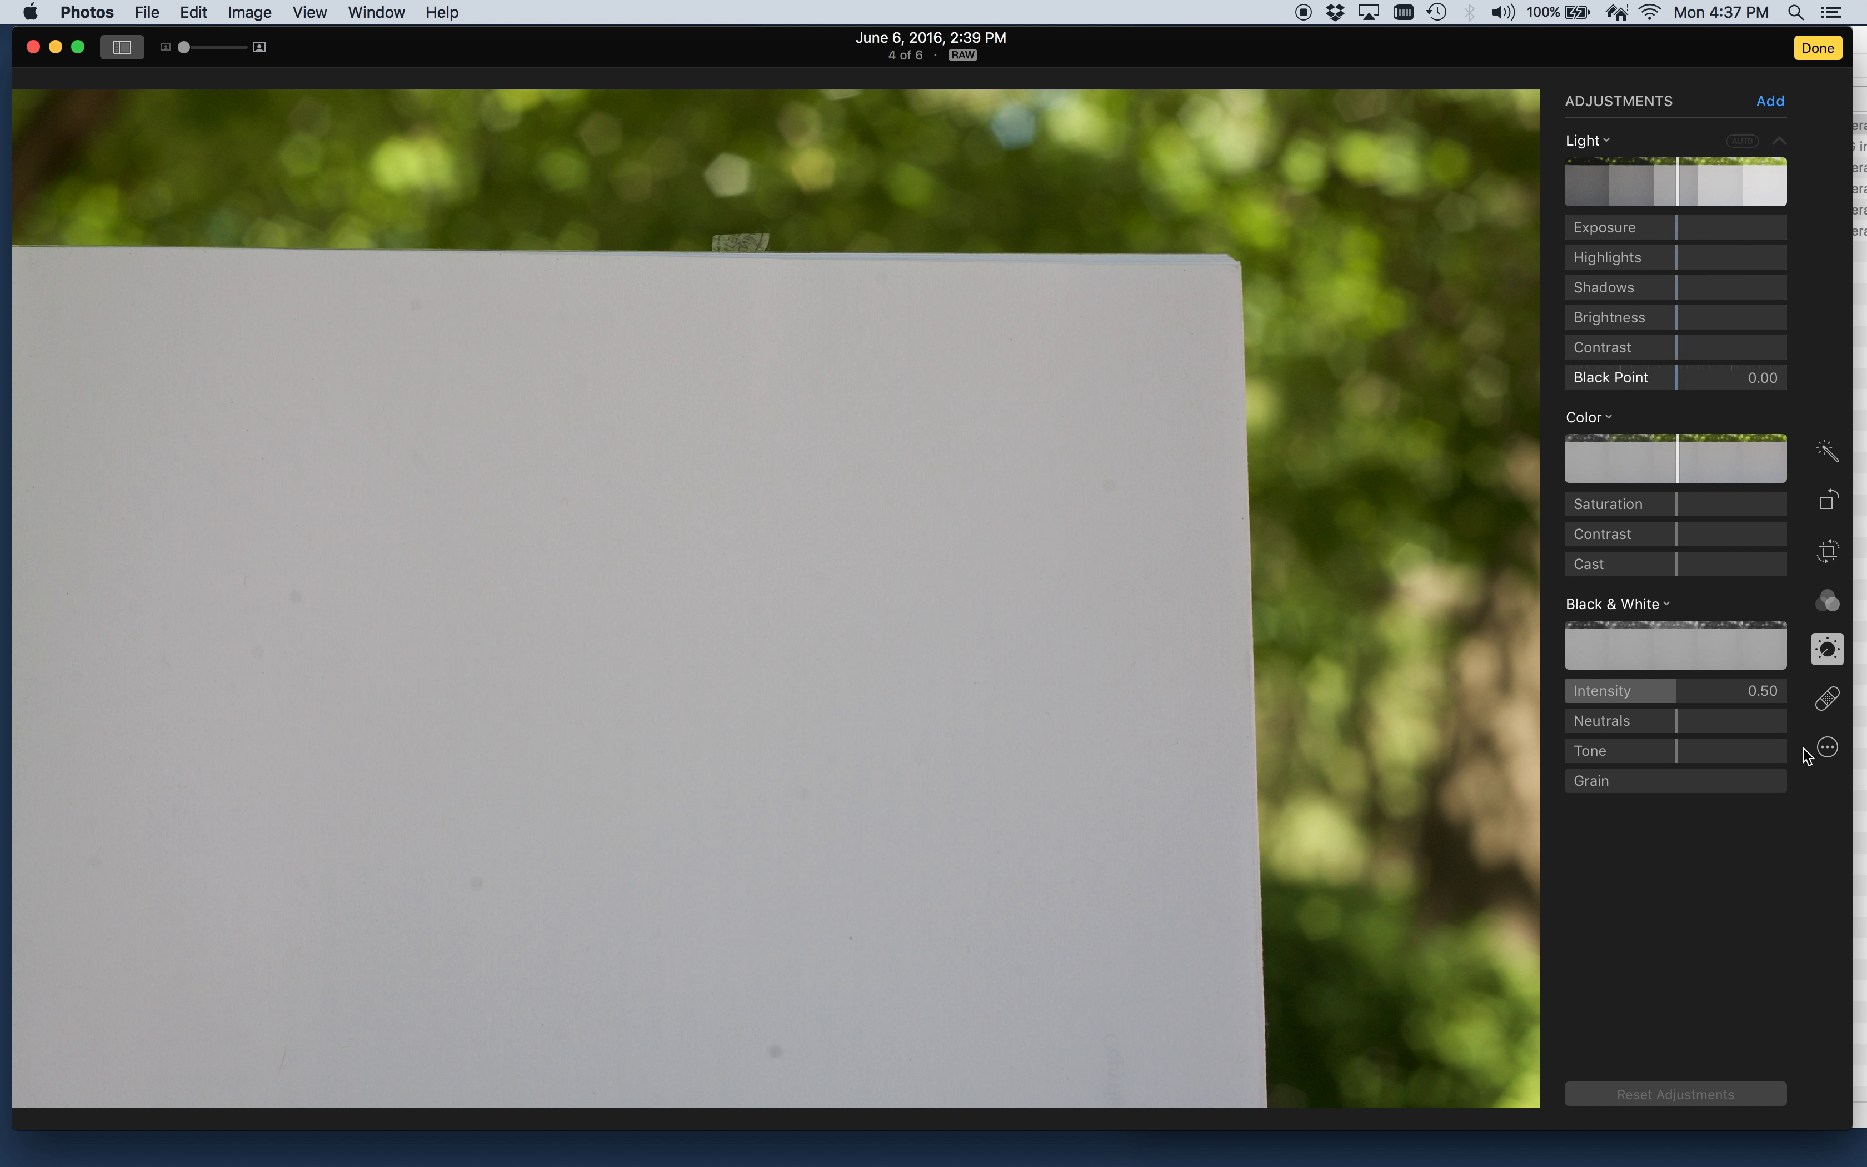
click(1776, 851)
click(1774, 851)
click(1776, 851)
click(1756, 884)
click(1780, 822)
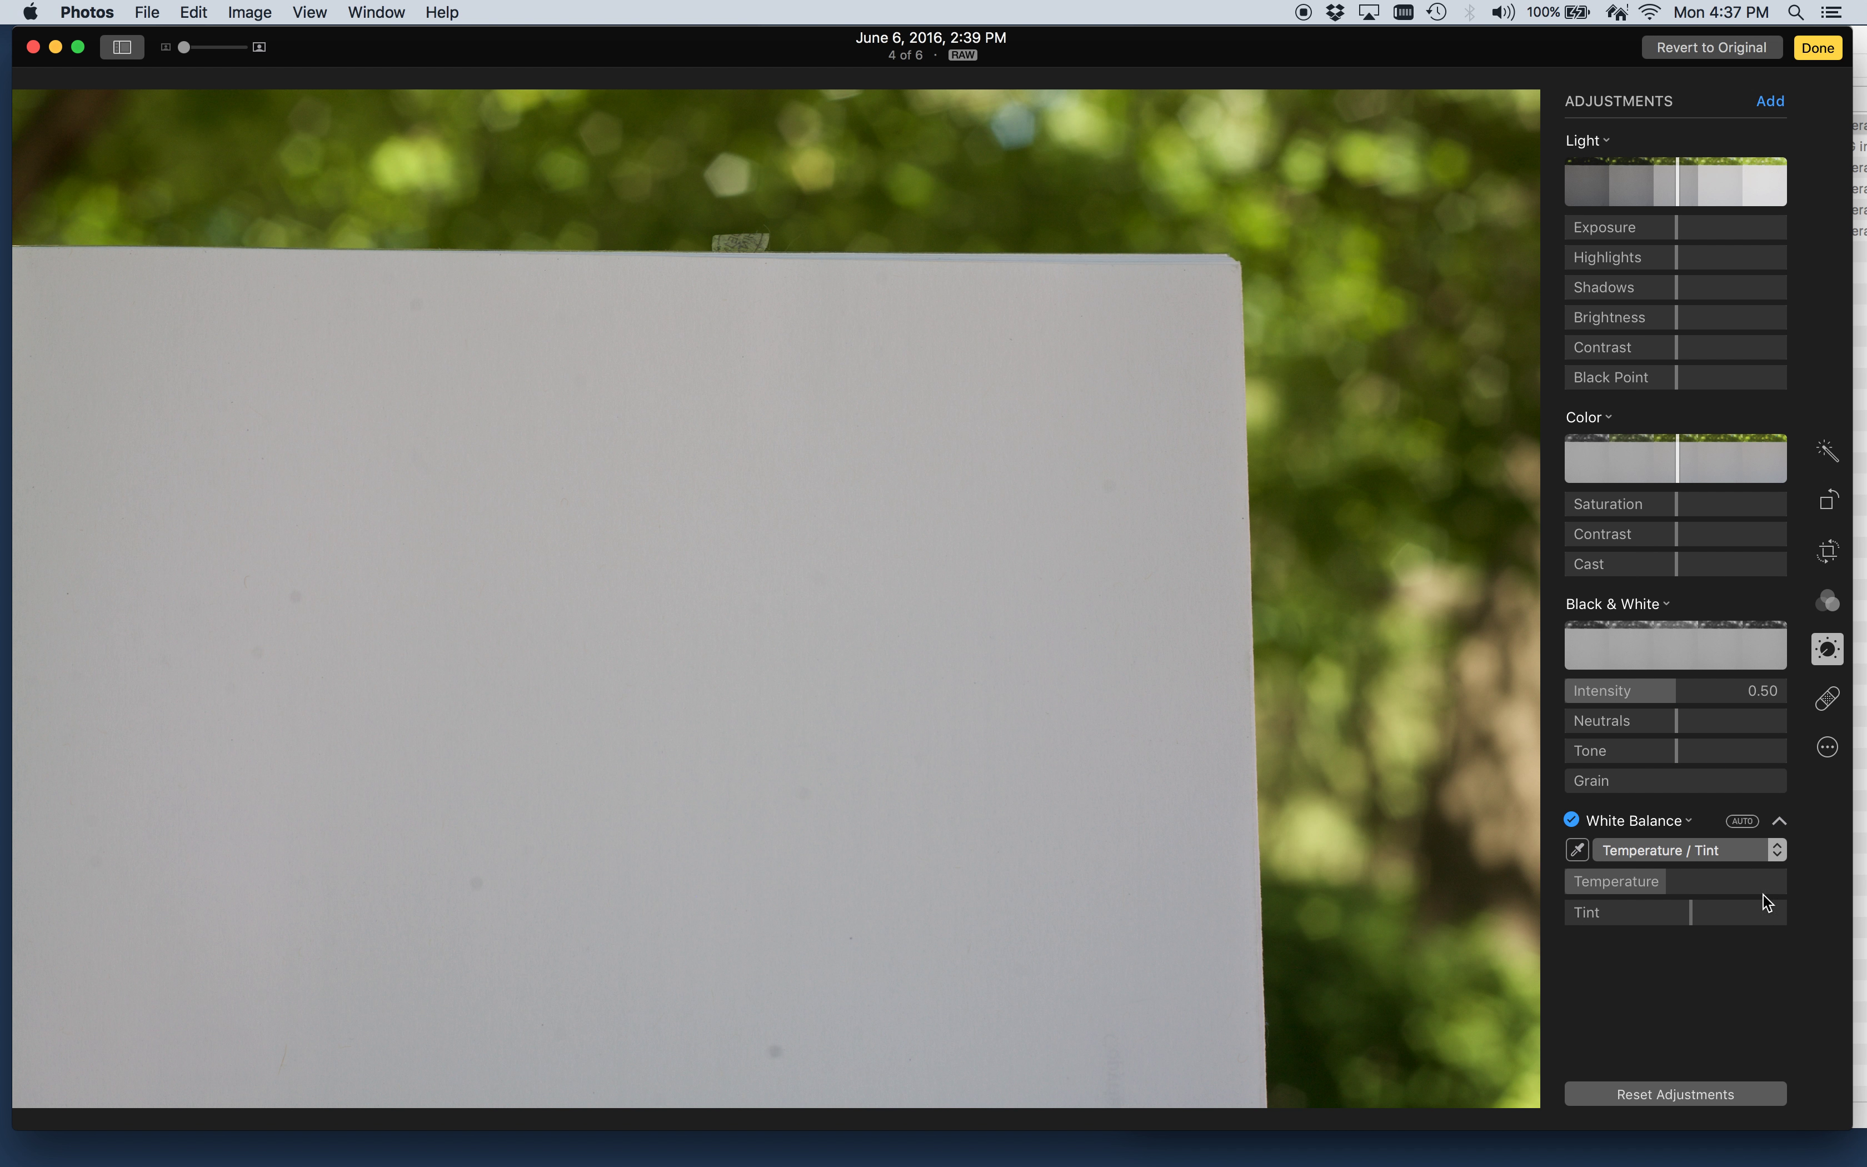
Compare a white balance of temperature 5,044 and tint 10.73 with the adjustment switched off, and revert the photo to its original.
mouse_move(1663, 888)
mouse_down()
mouse_move(1684, 888)
mouse_move(1635, 886)
mouse_move(1675, 887)
mouse_move(1638, 881)
mouse_move(1682, 917)
mouse_move(1735, 914)
mouse_move(1679, 915)
mouse_move(1702, 921)
mouse_move(1641, 882)
mouse_up()
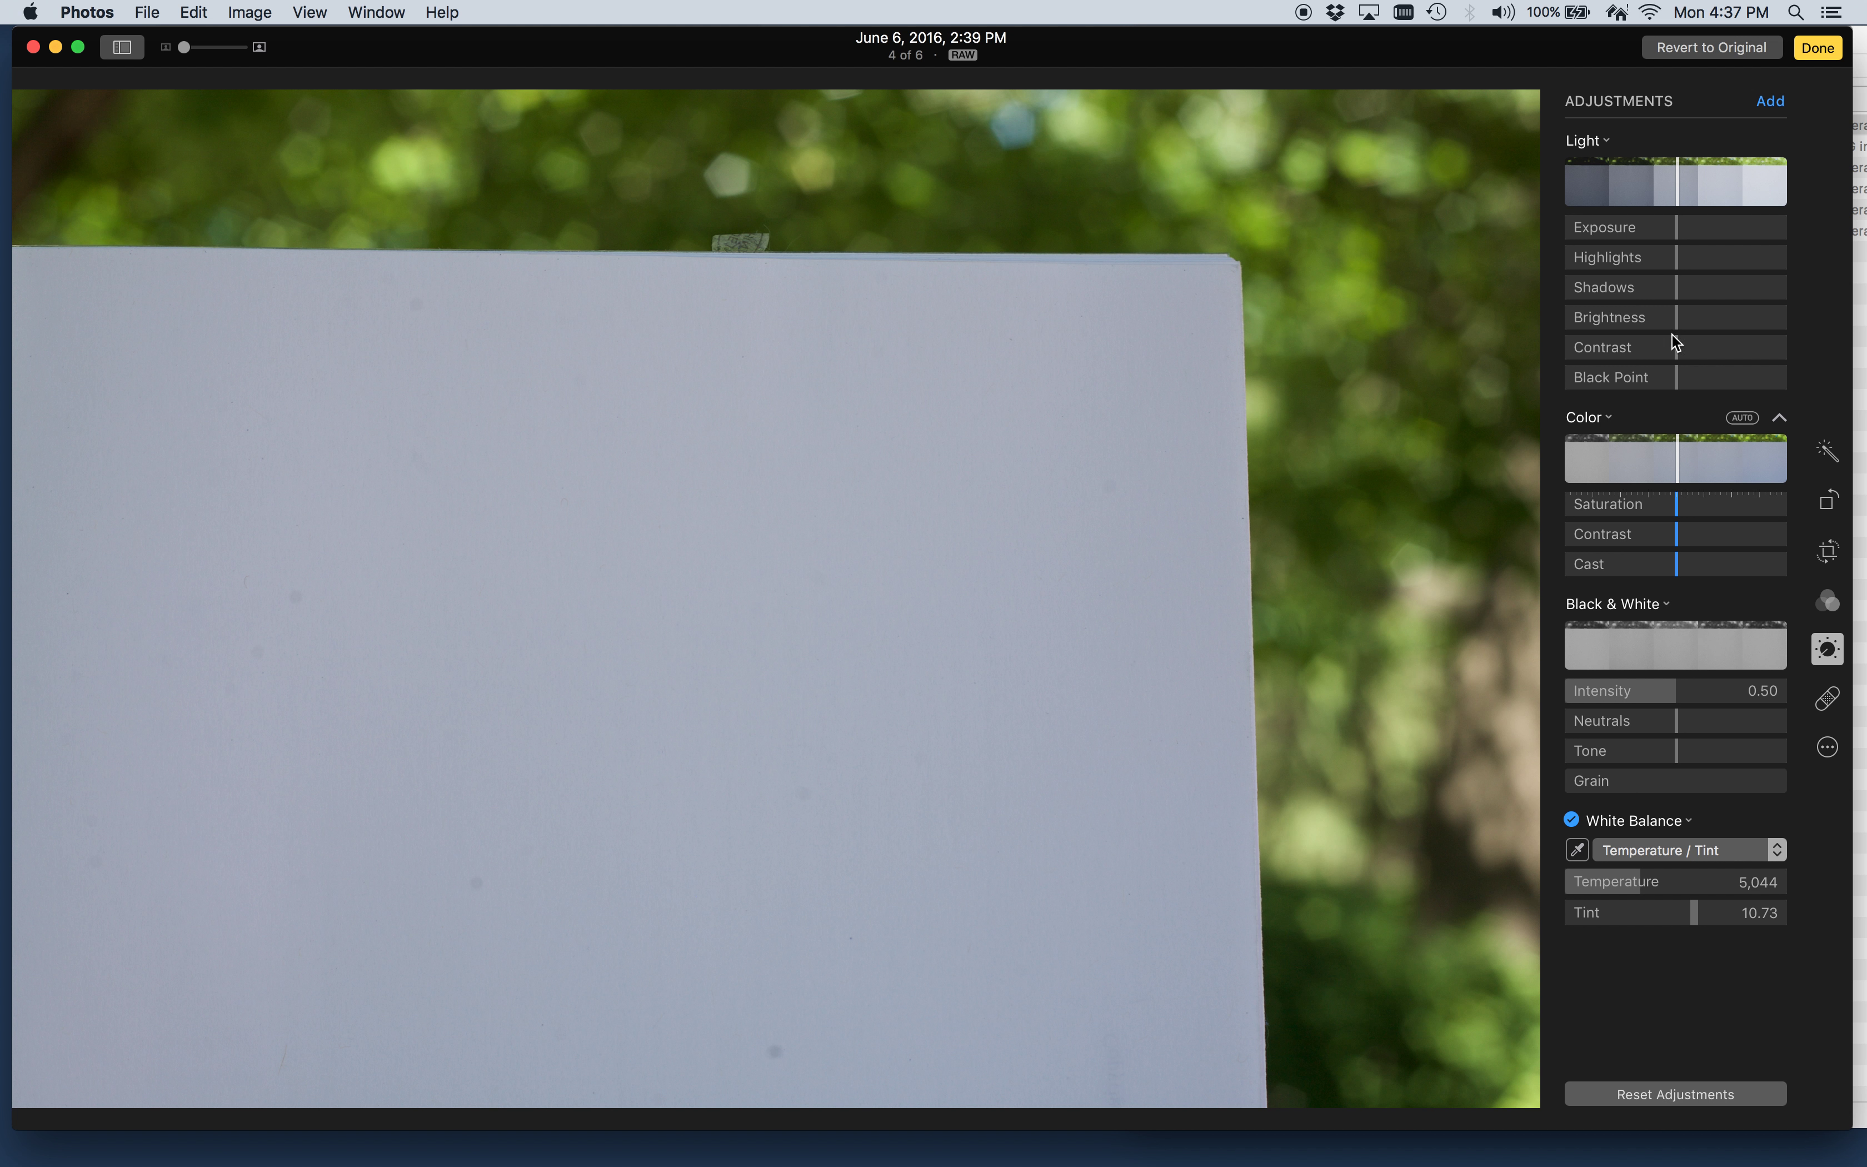
mouse_move(1680, 230)
mouse_down()
mouse_move(1704, 227)
mouse_move(1675, 231)
mouse_up()
click(1572, 820)
click(1572, 820)
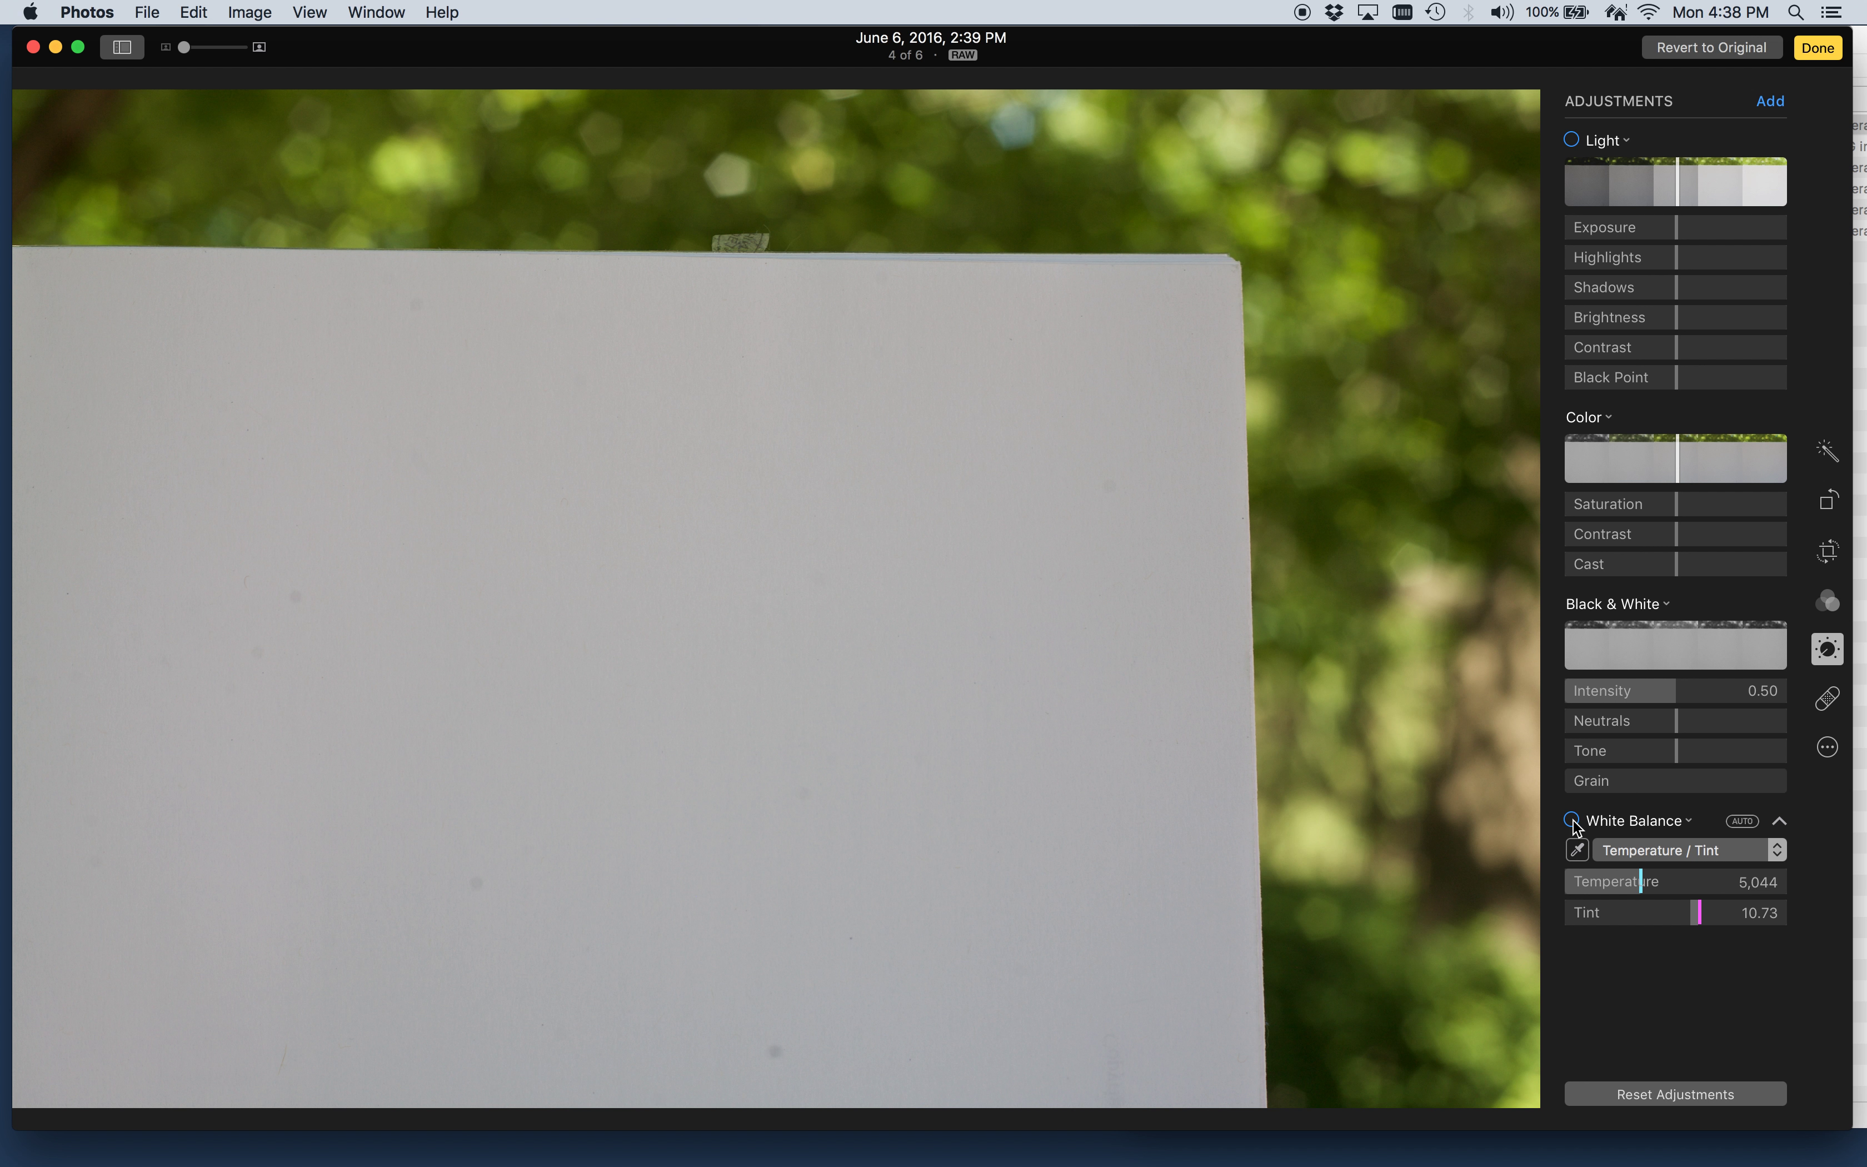
click(1572, 821)
click(1751, 51)
click(1818, 48)
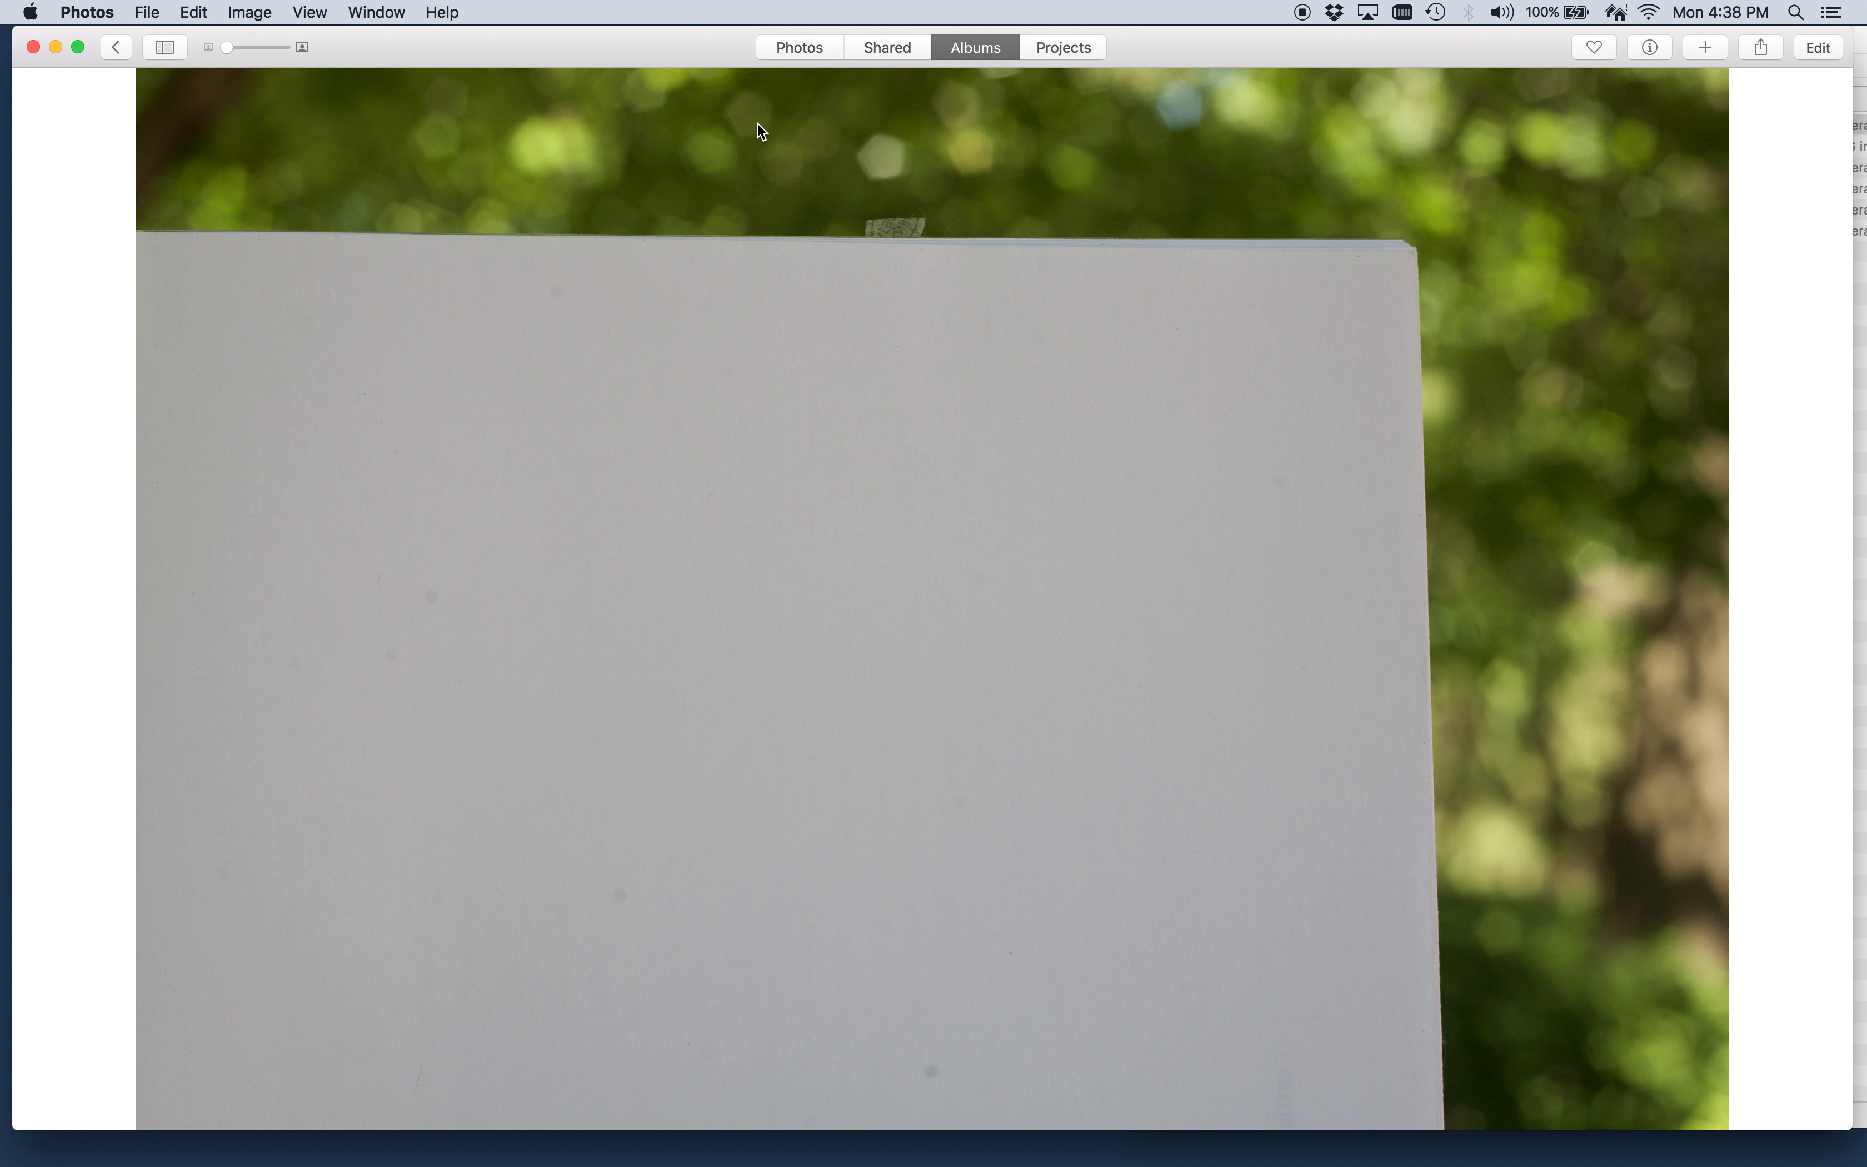
Return to the RAWWhiteBalance album and open its first photo, the white truck, for adjusting.
click(117, 49)
click(146, 214)
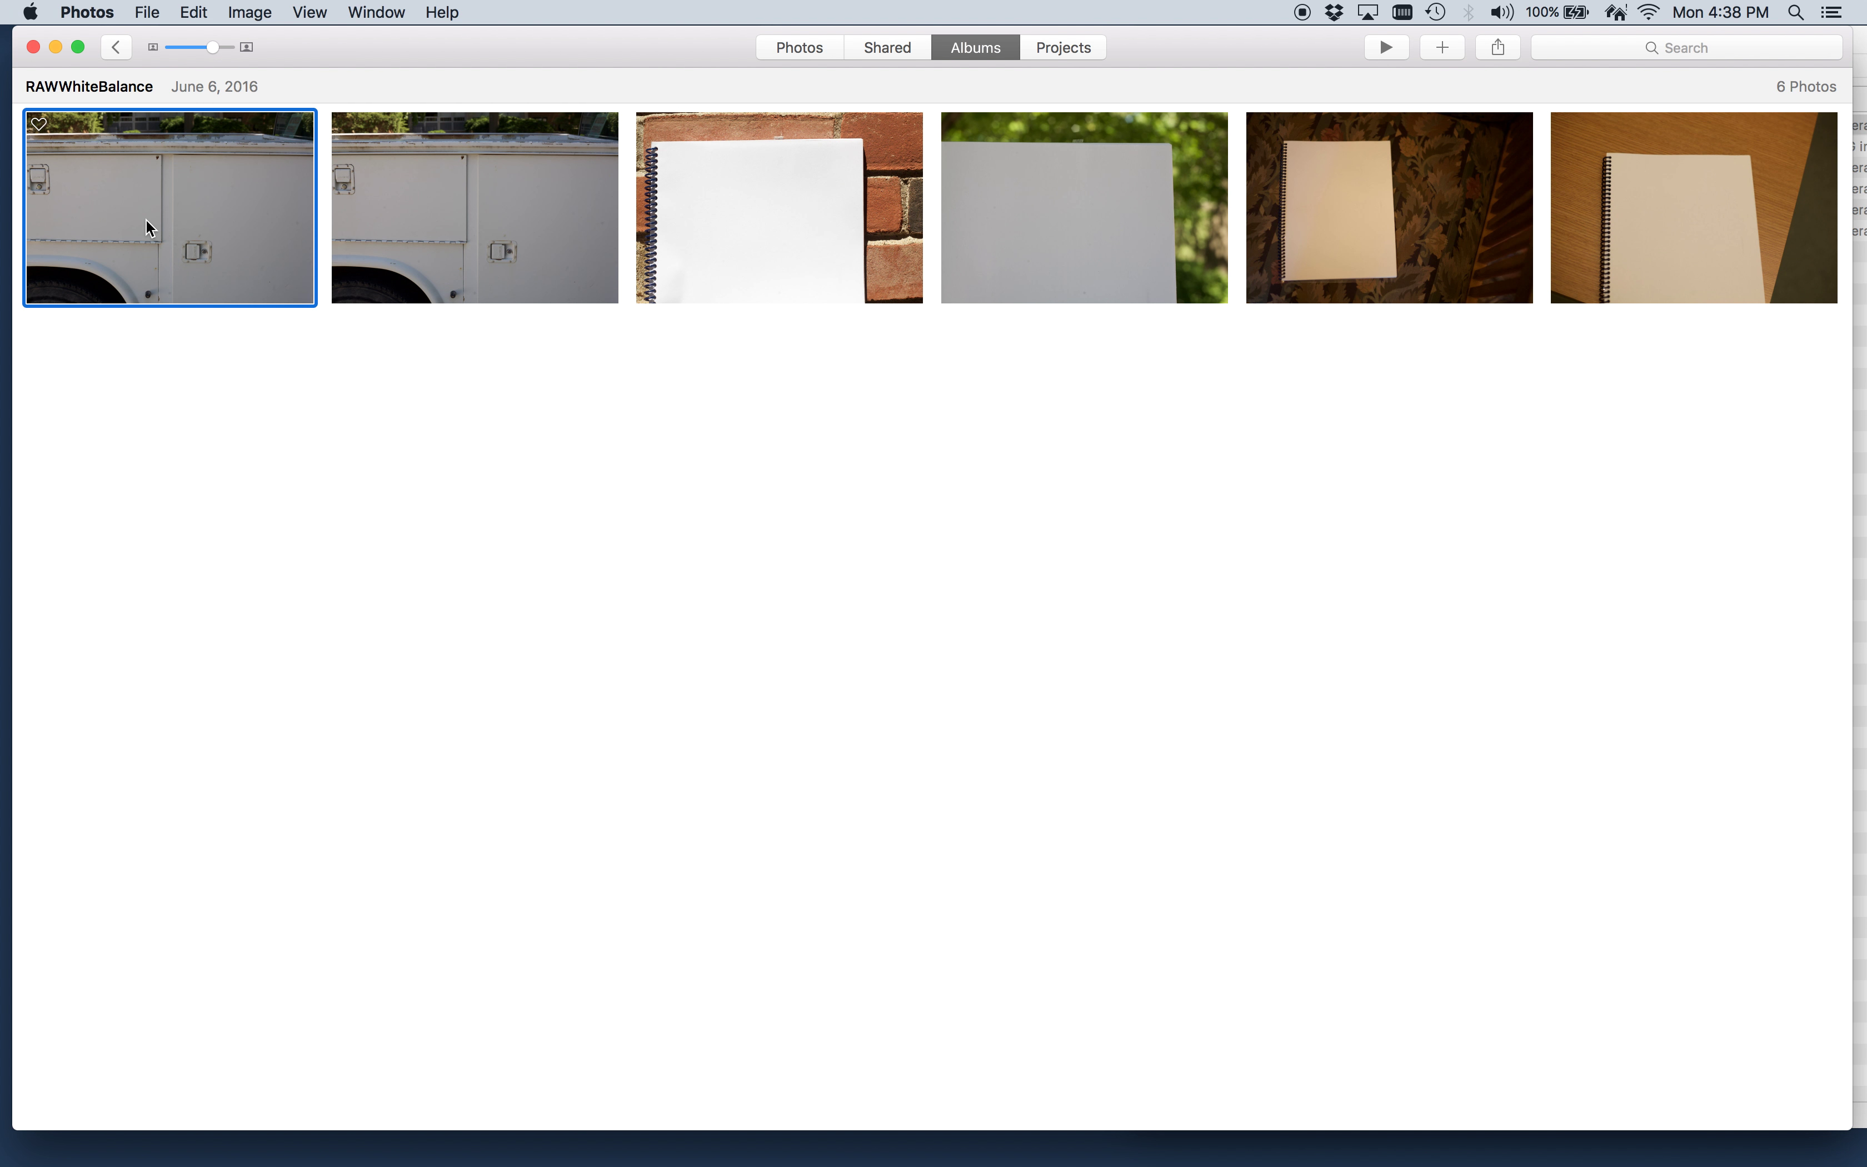
double_click(147, 223)
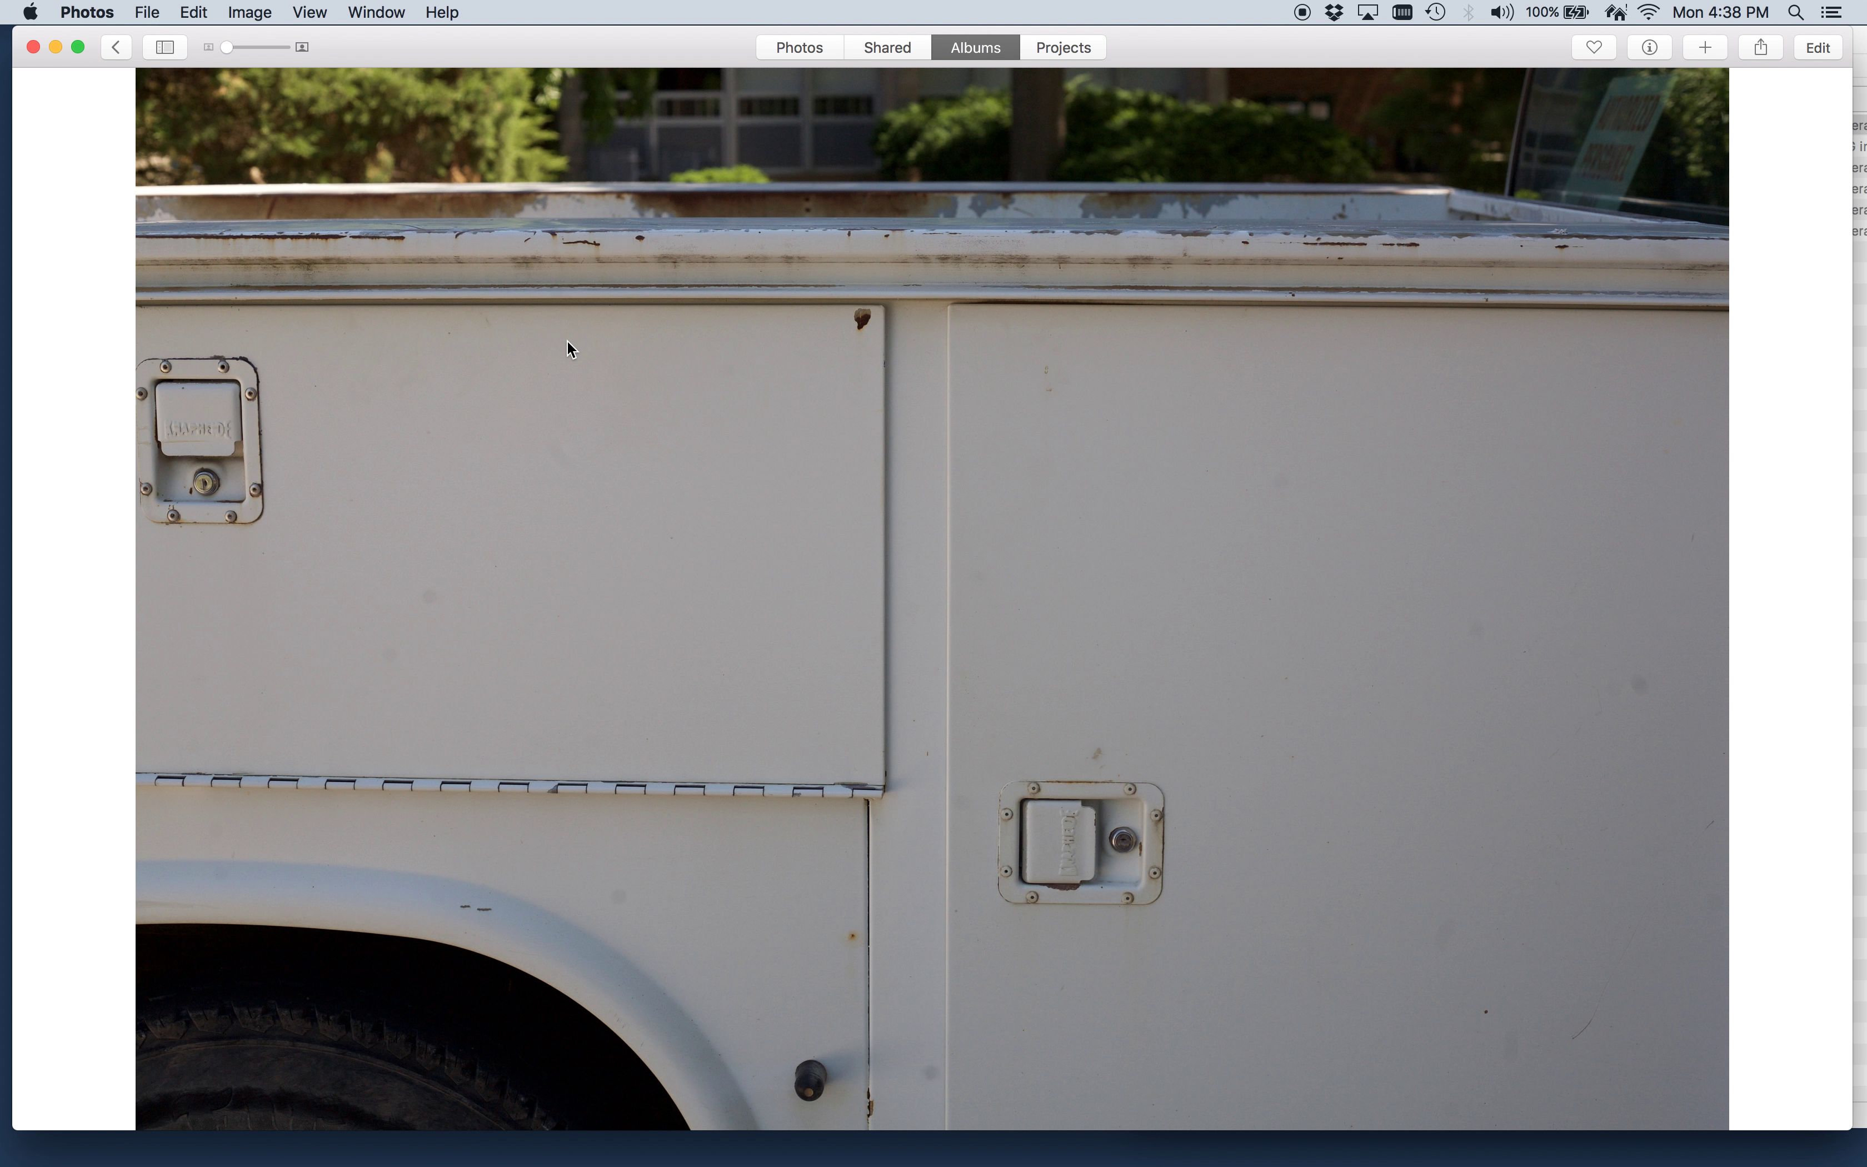
click(1817, 47)
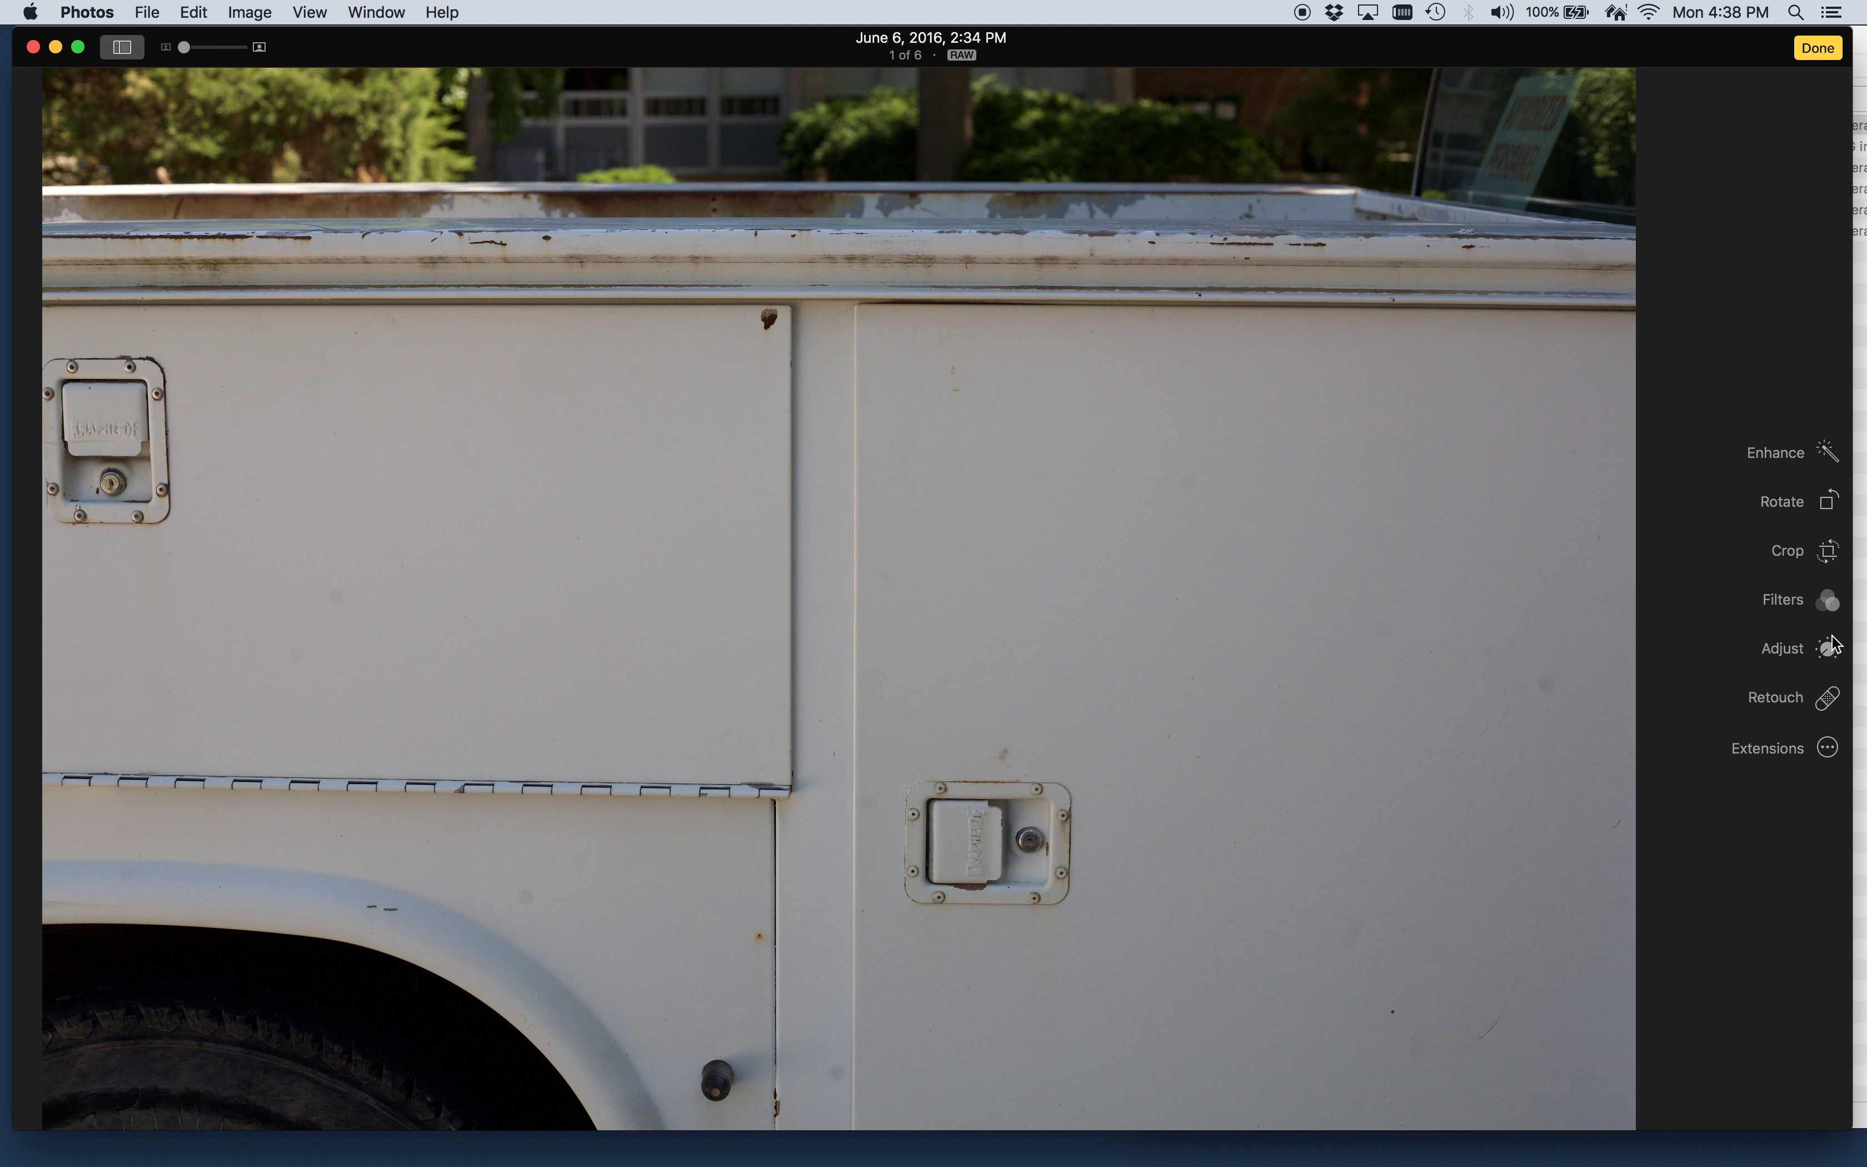
click(1828, 651)
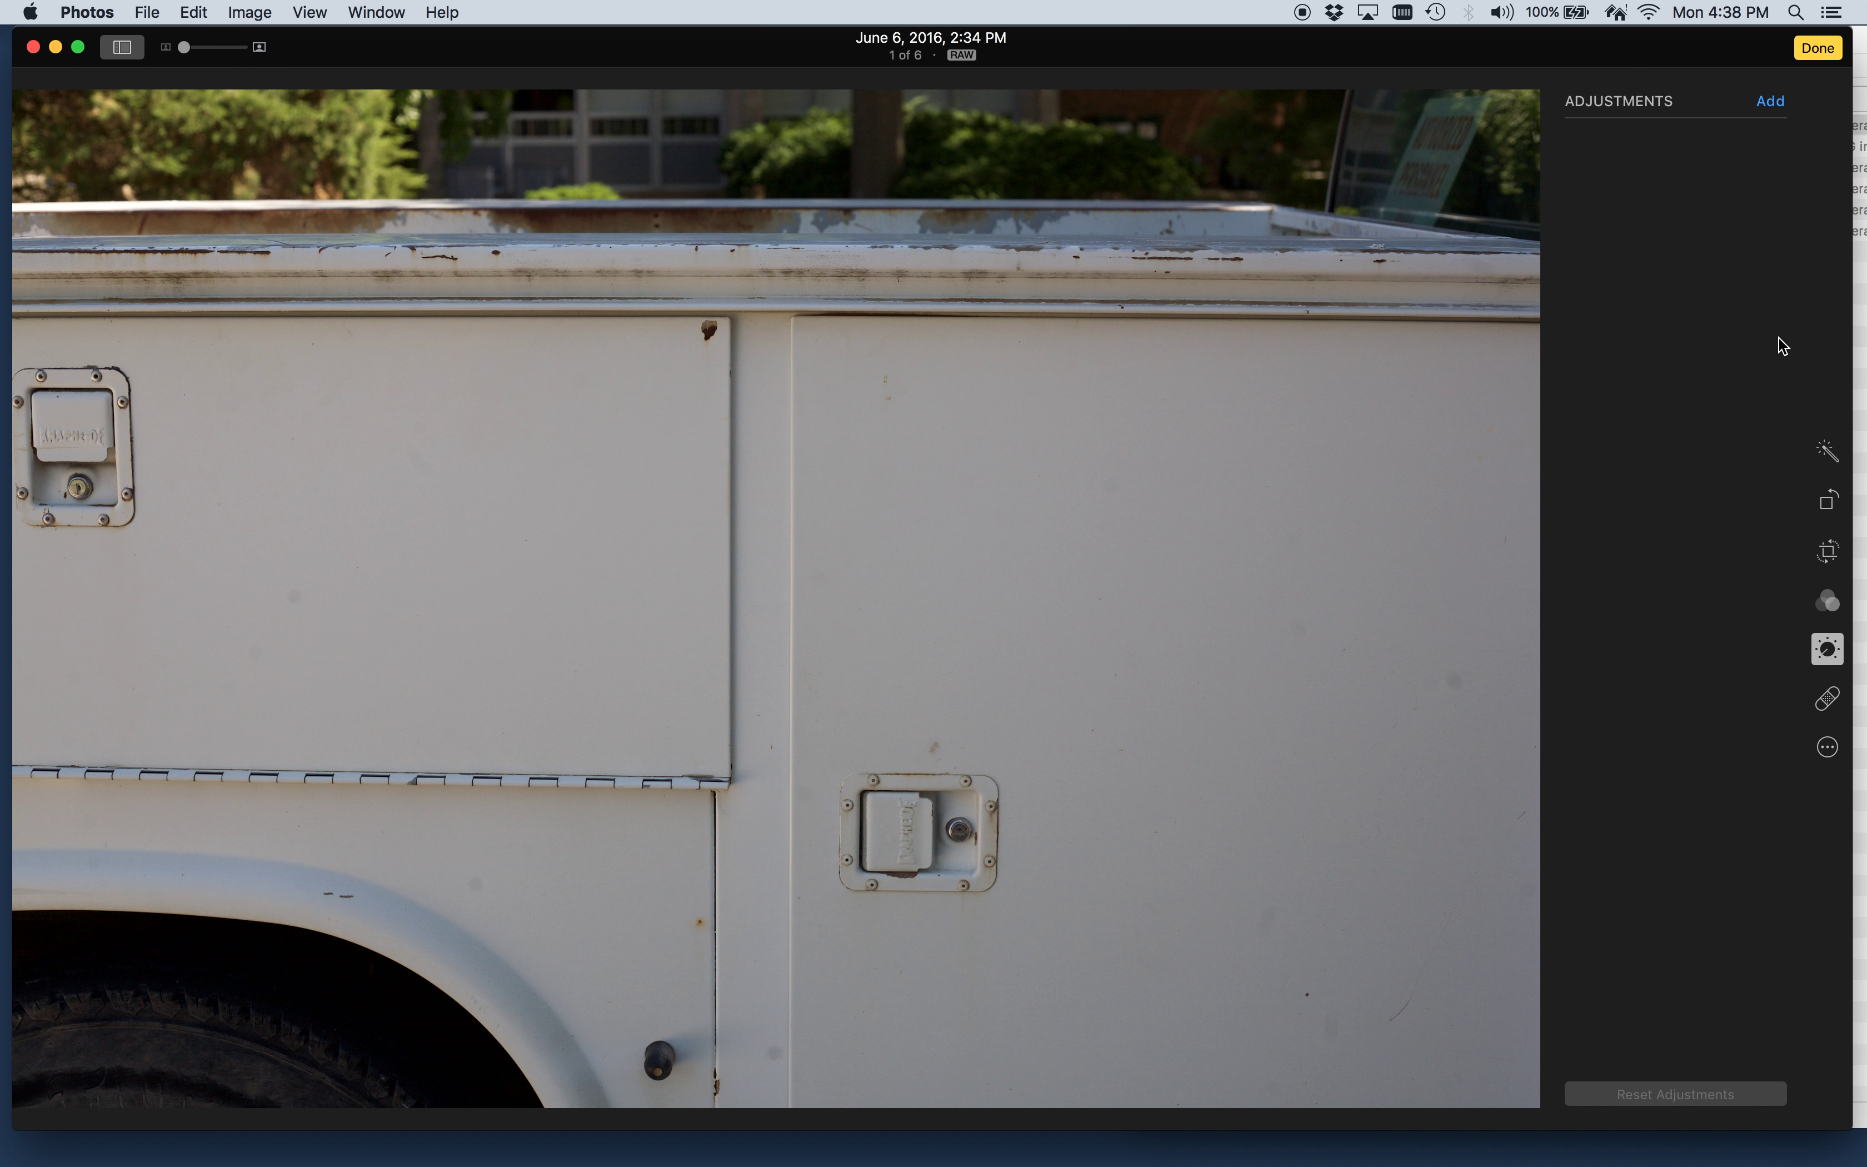
Add a White Balance adjustment to the truck photo in Temperature / Tint mode and expand its sliders.
click(1770, 101)
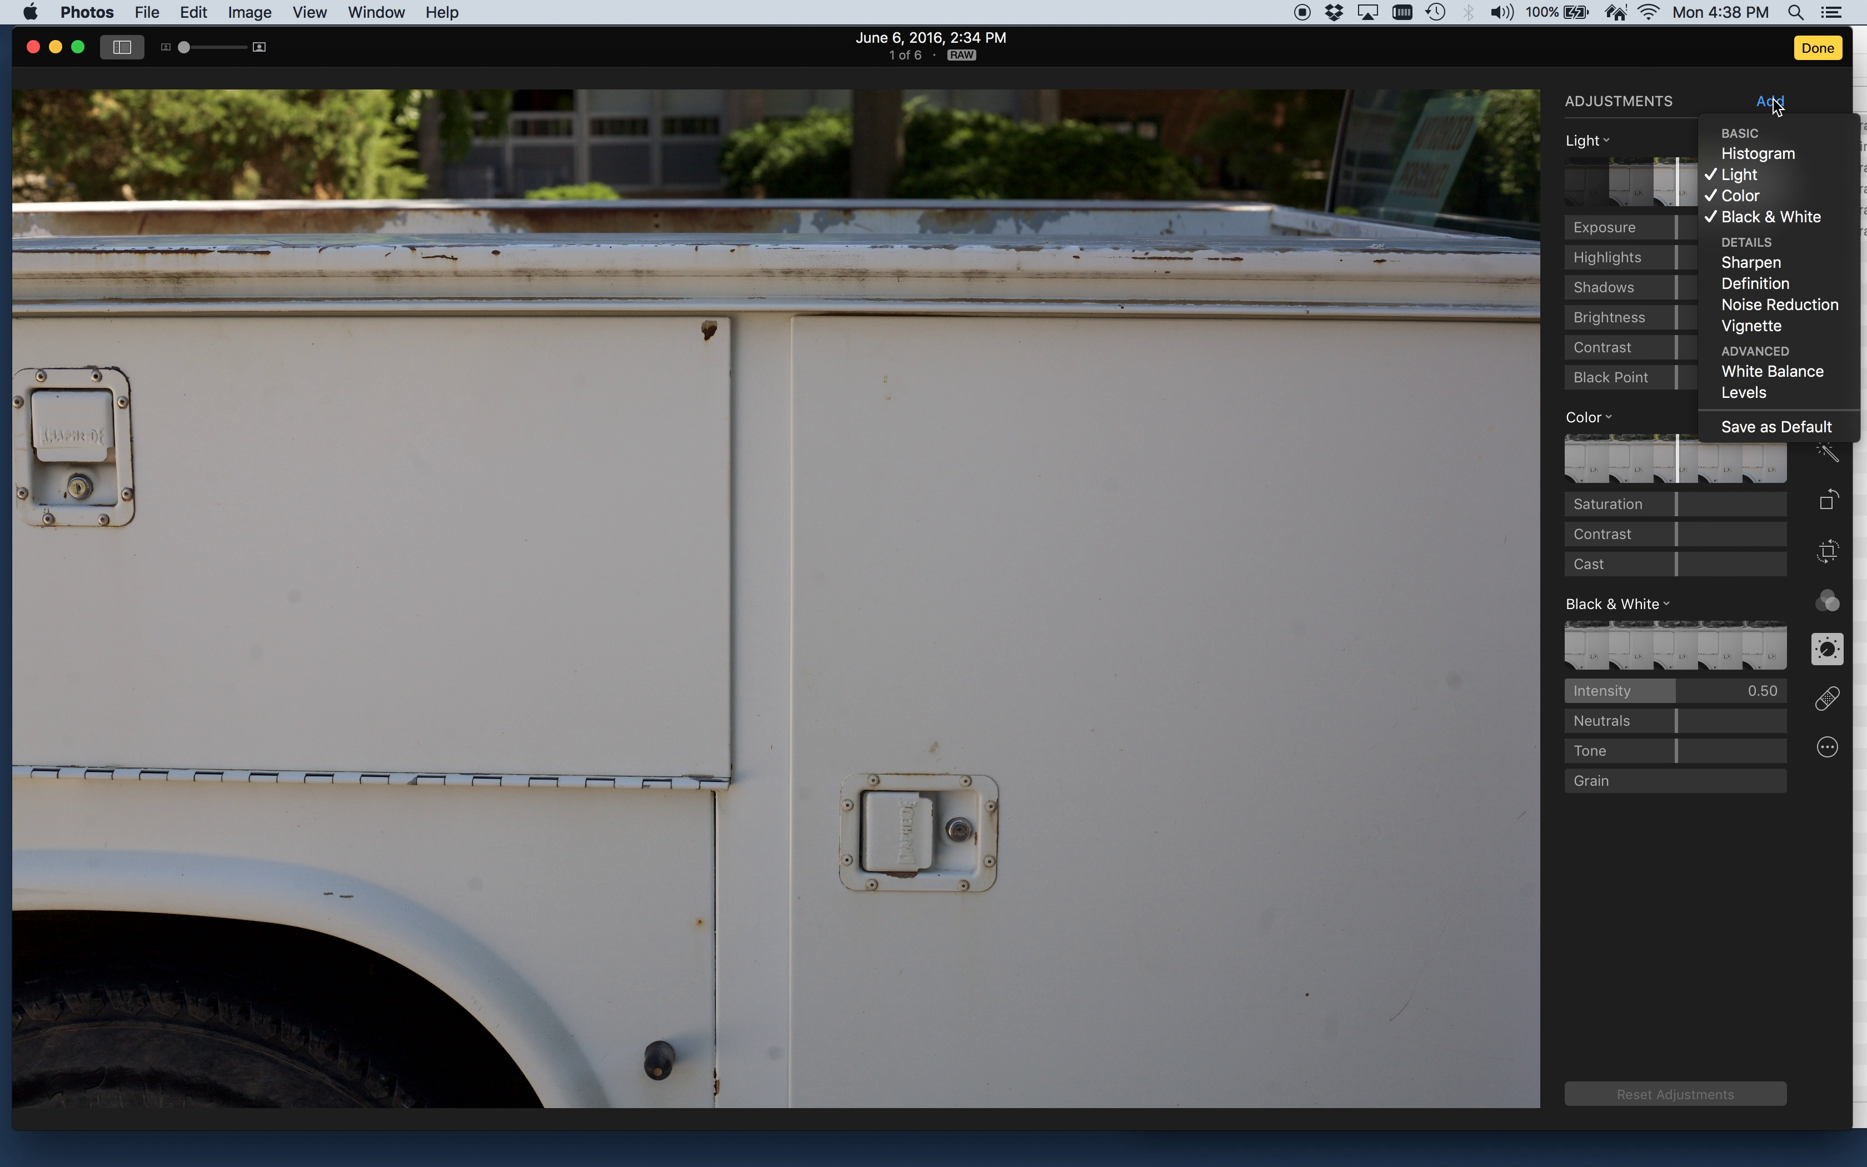
click(1769, 372)
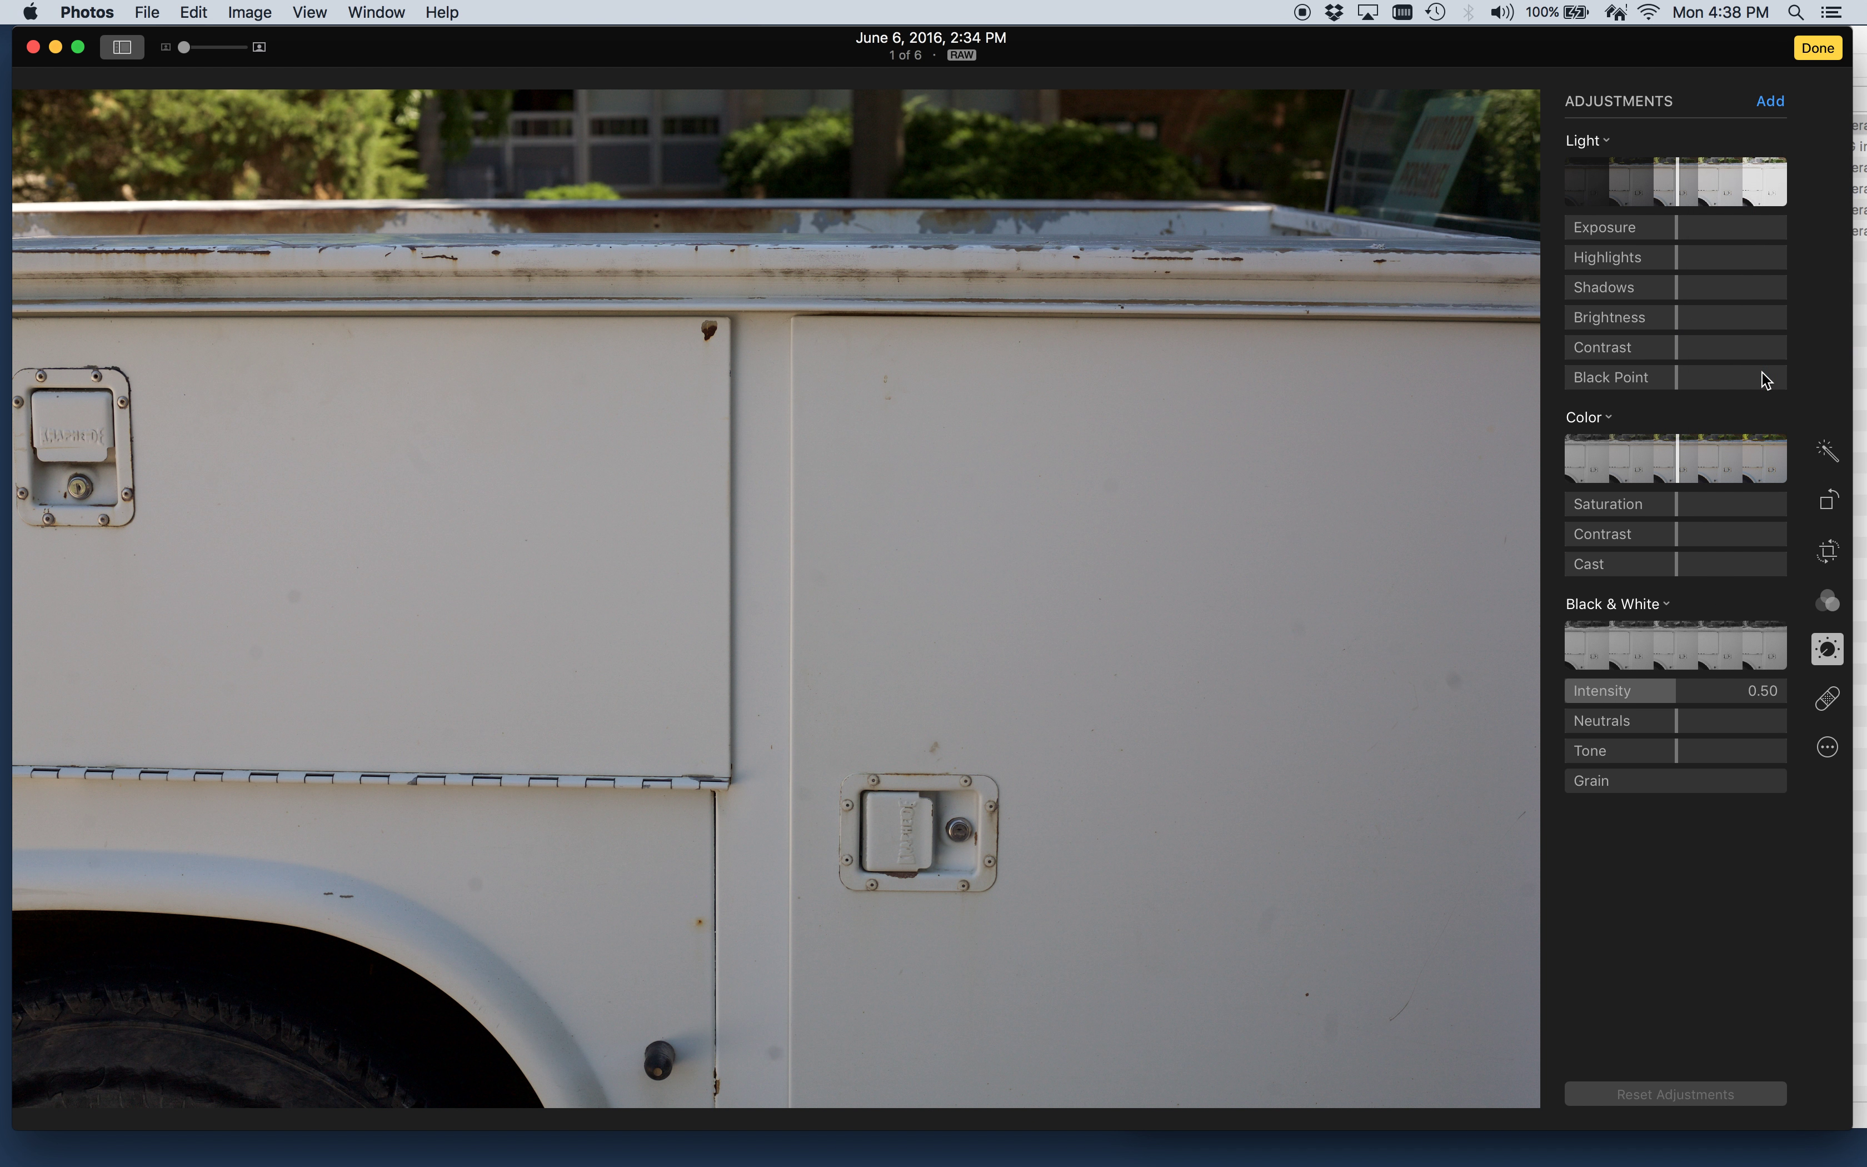
click(1767, 850)
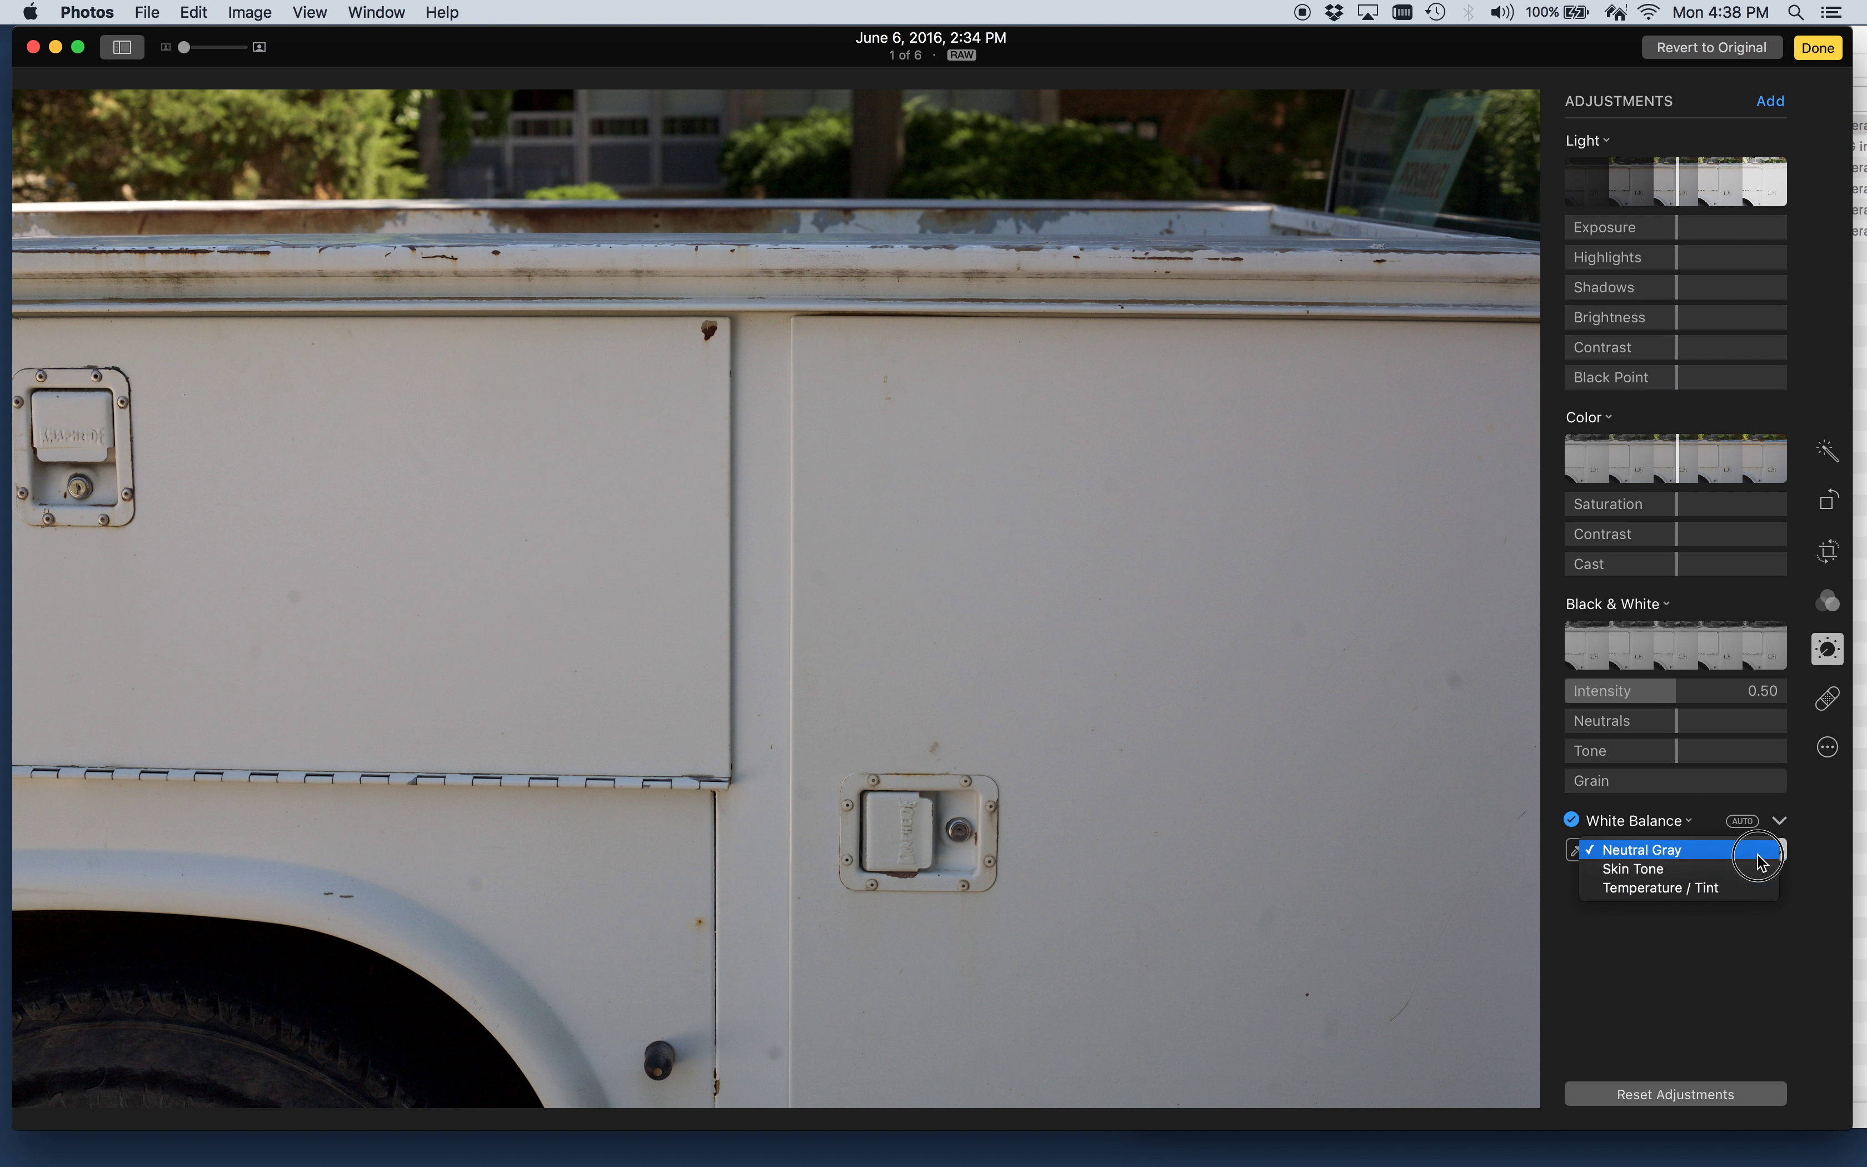
click(1749, 893)
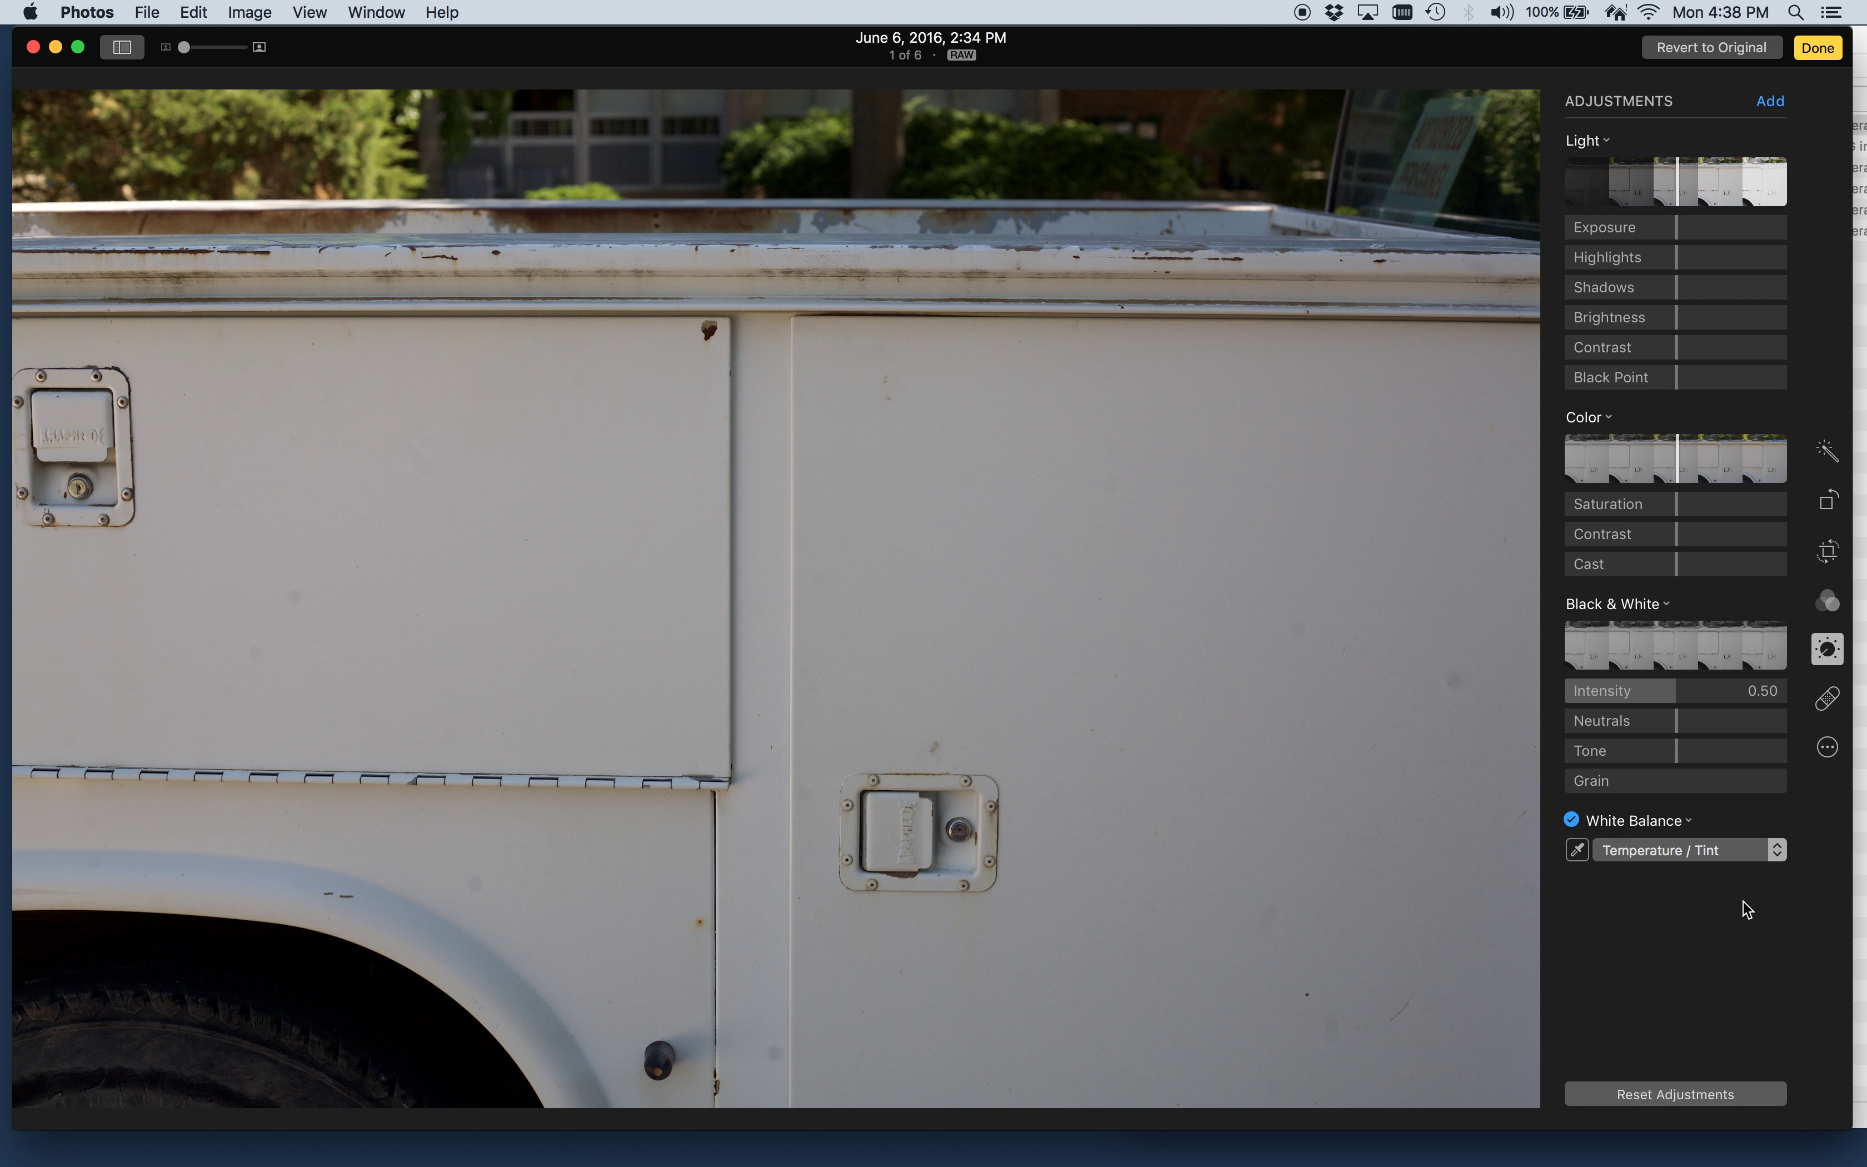
click(1773, 858)
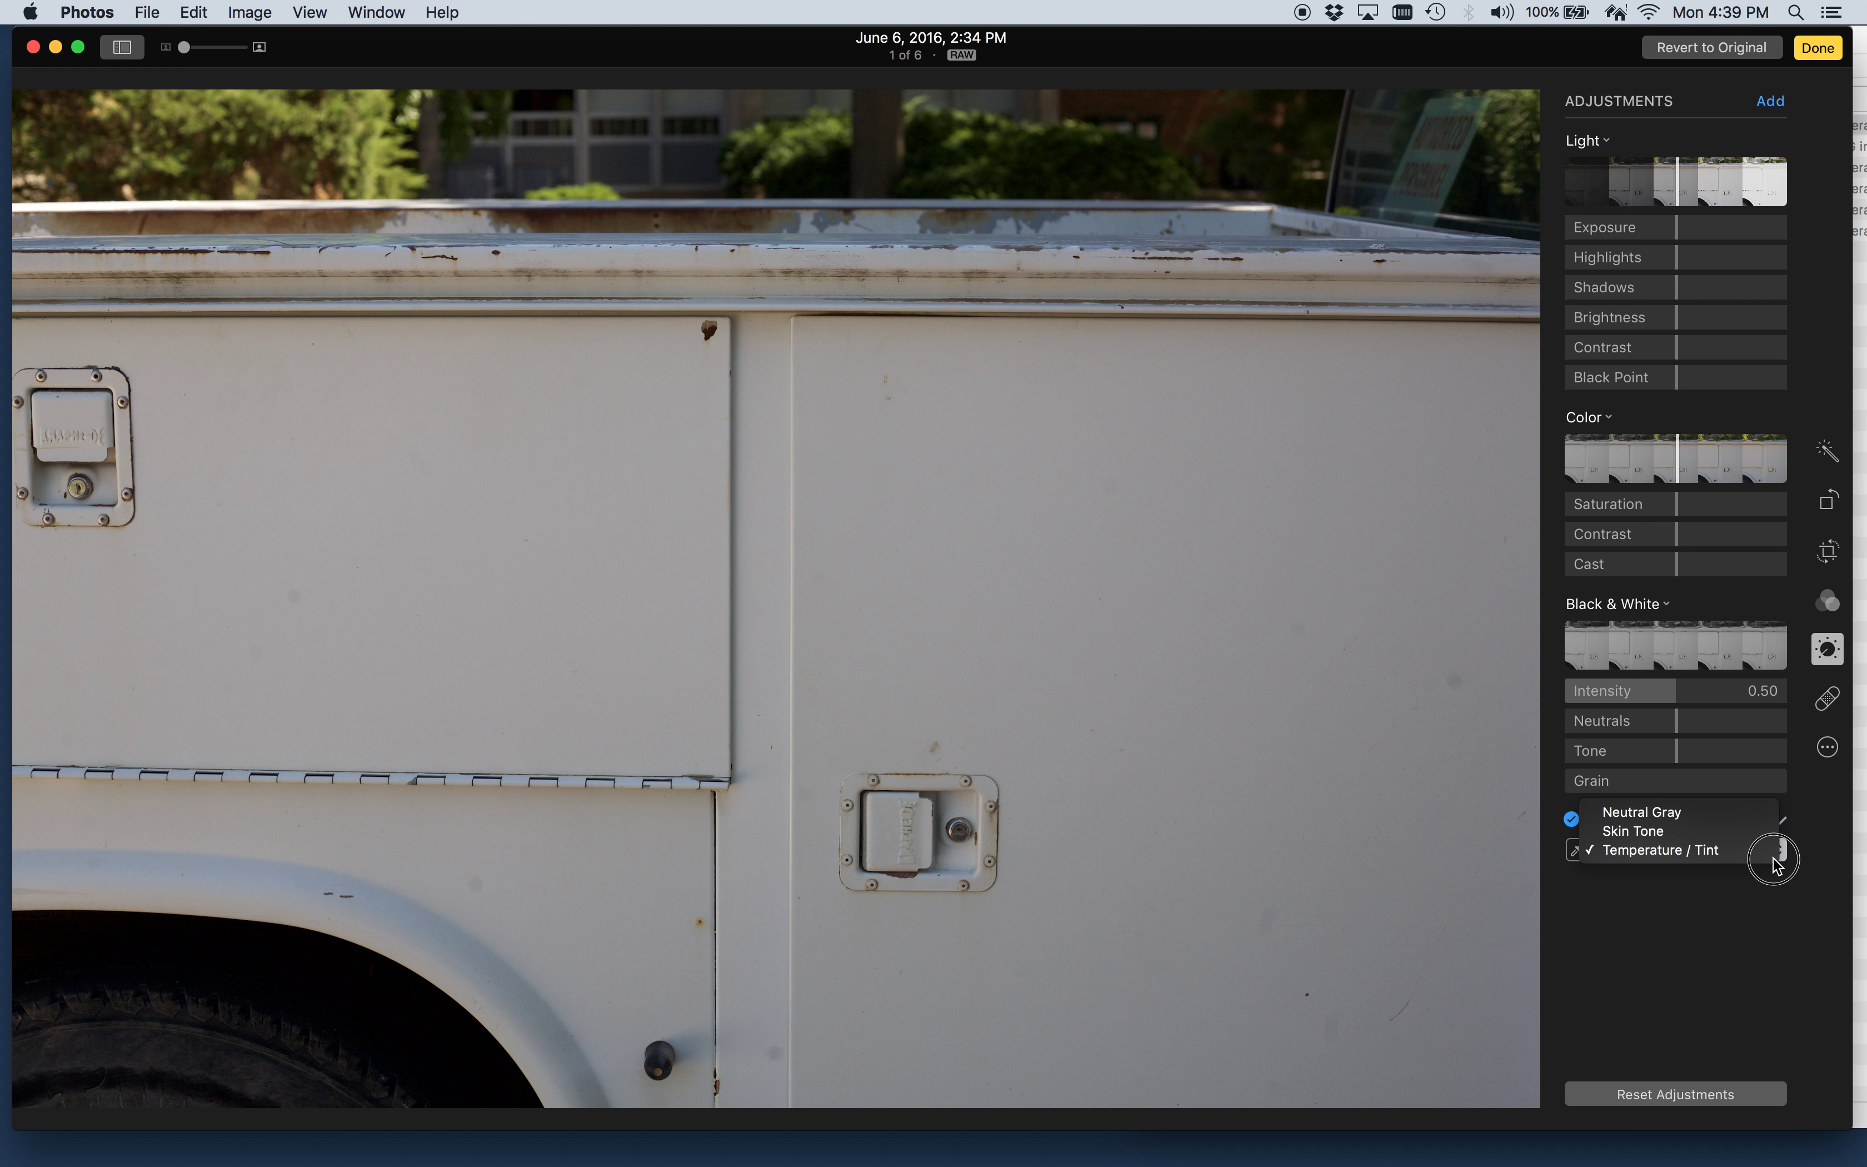
click(1751, 845)
click(1778, 823)
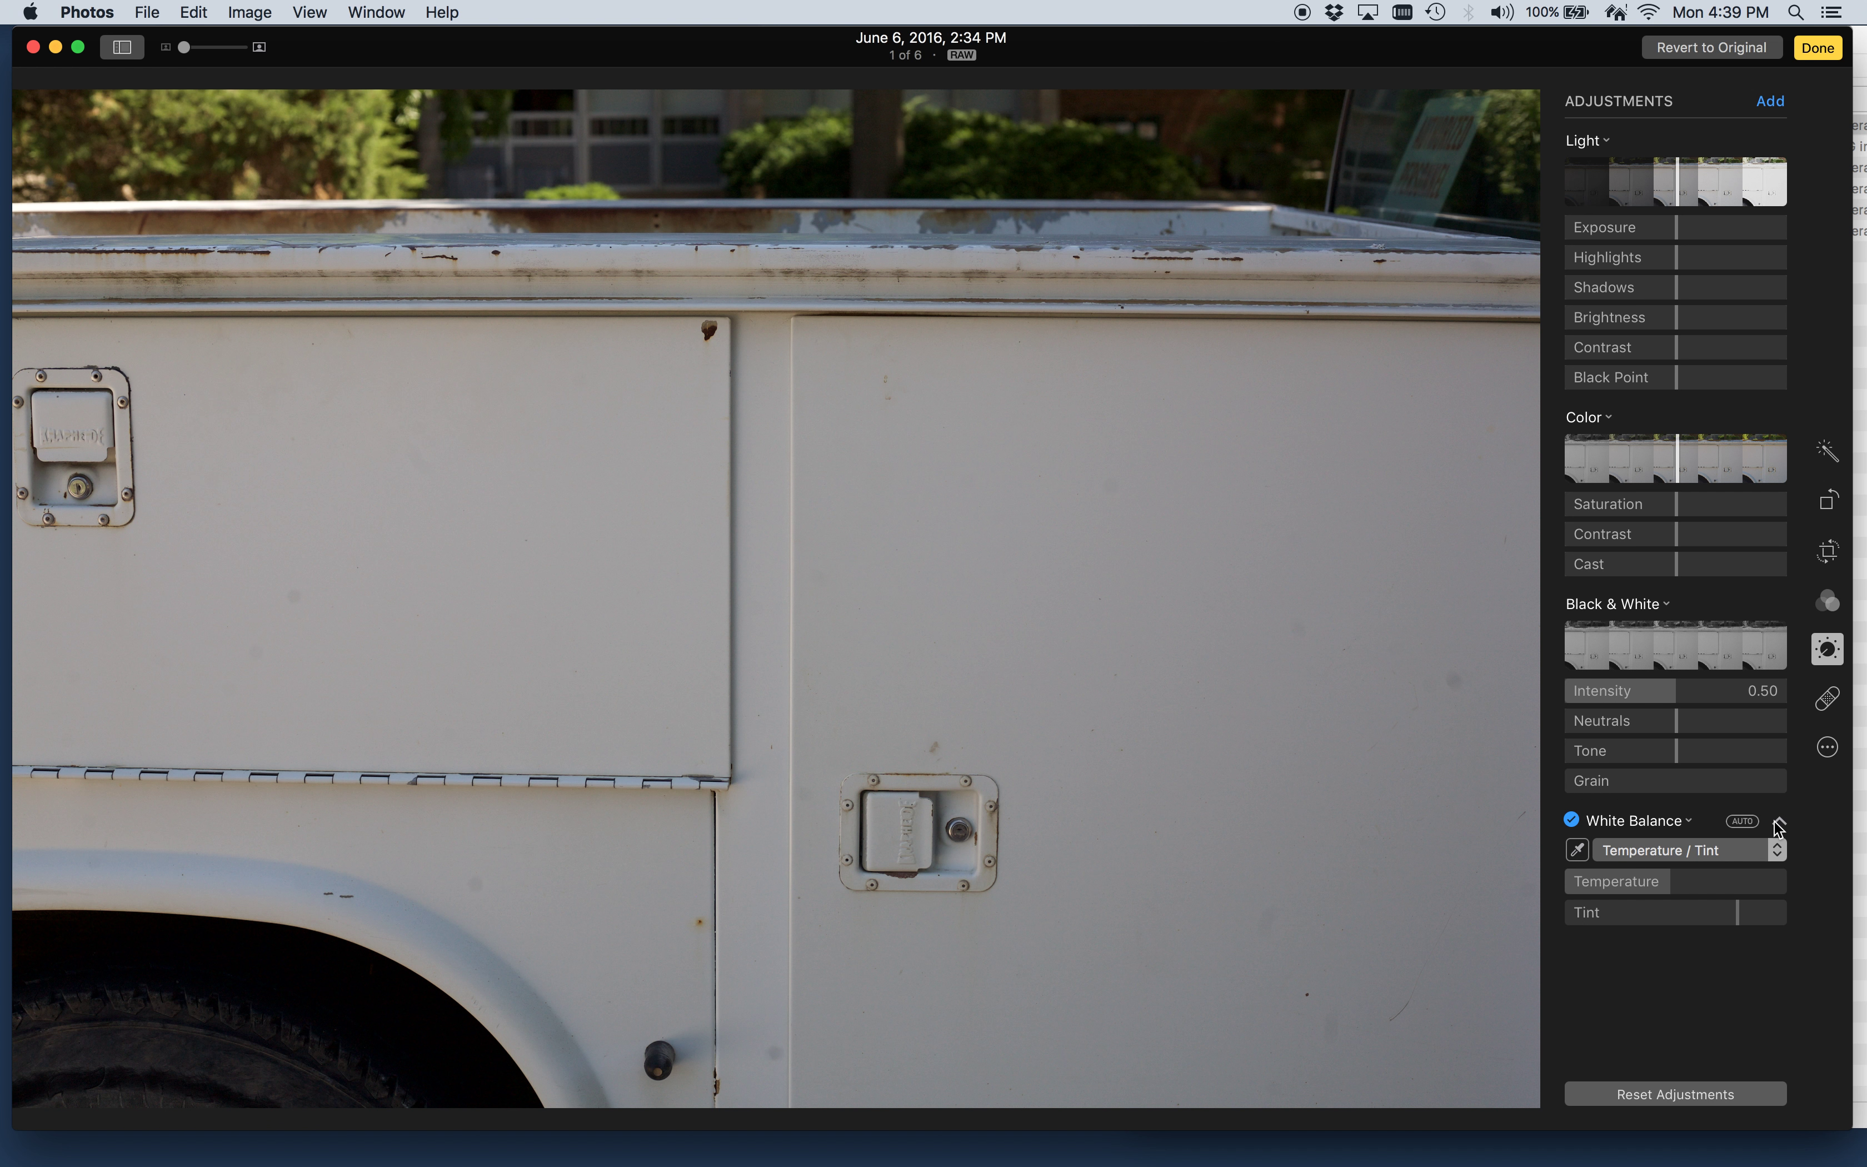
Set the truck photo's white balance temperature to 7,670 and its tint to 30.48.
mouse_move(1668, 890)
mouse_down()
mouse_move(1634, 890)
mouse_move(1661, 889)
mouse_up()
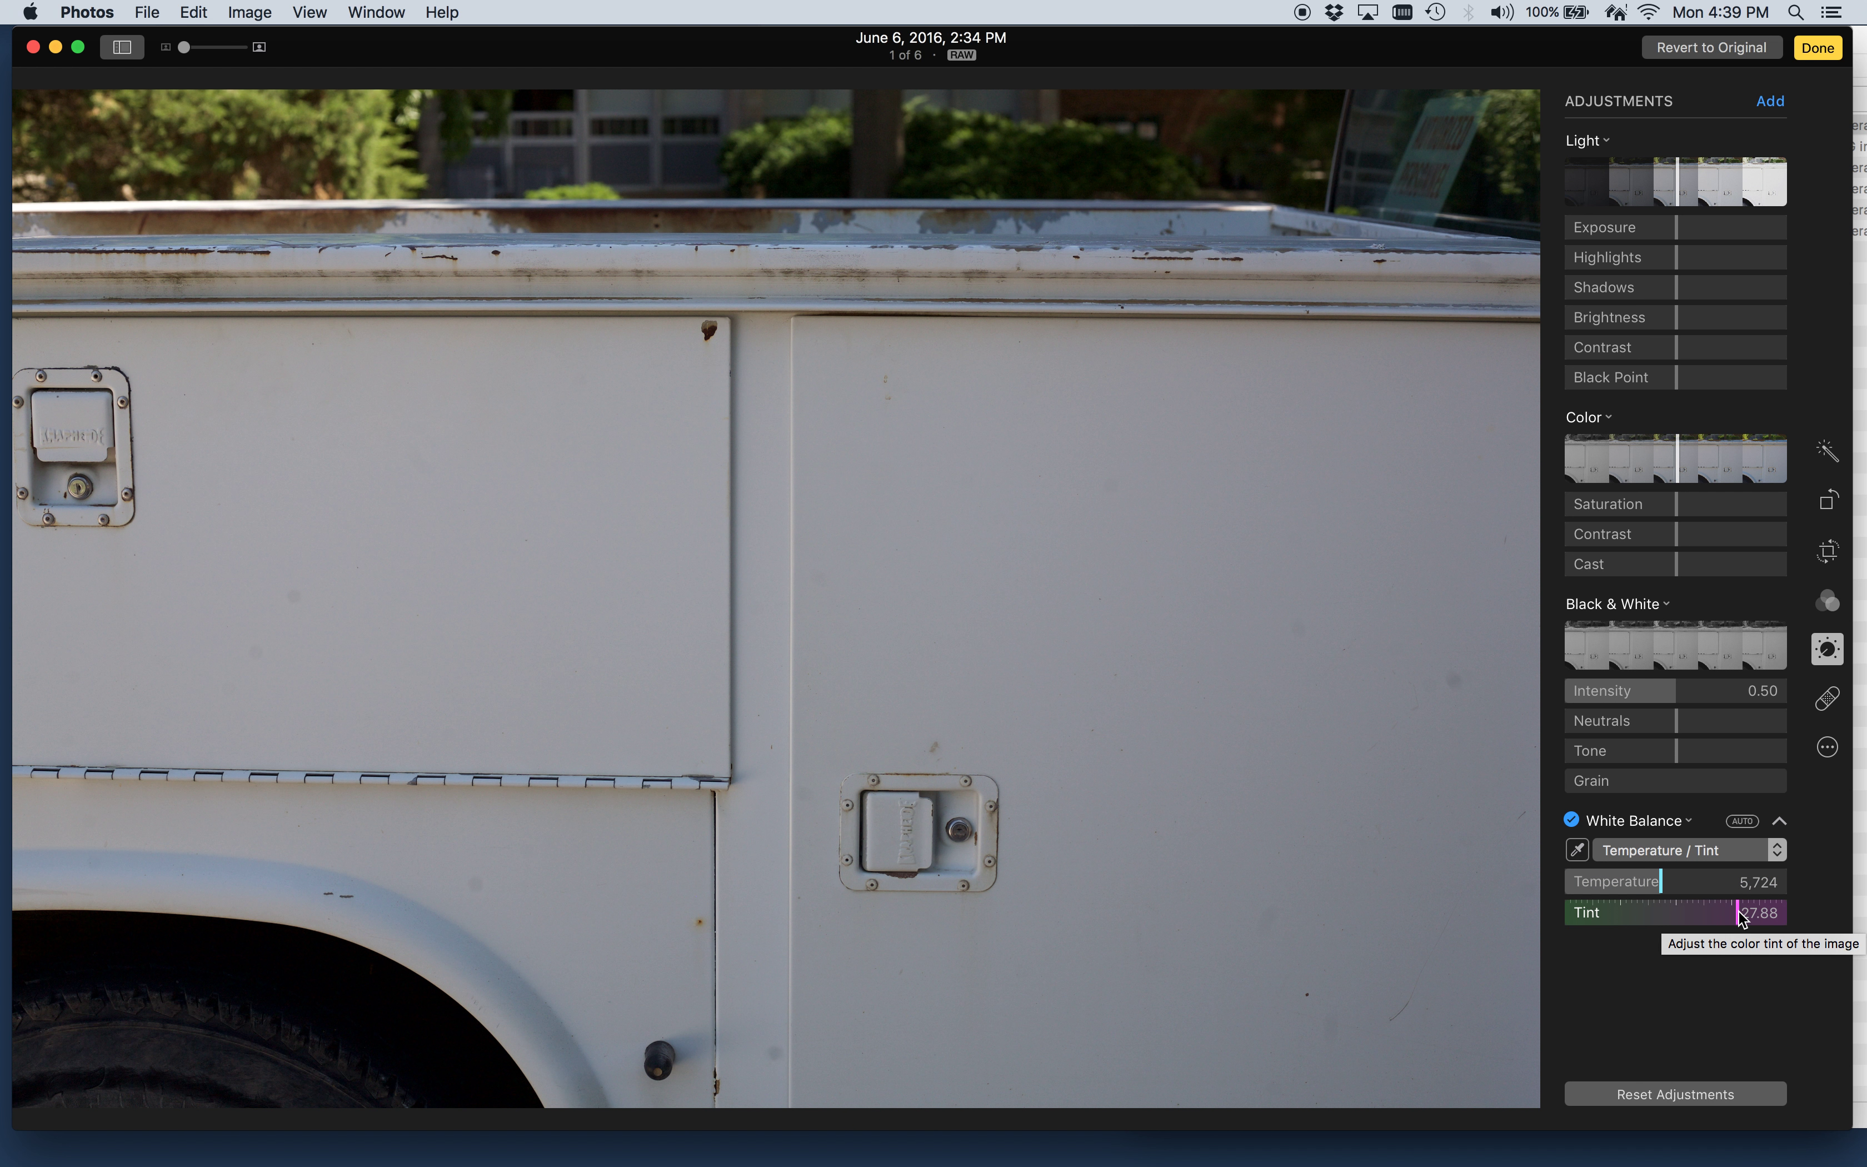
click(1738, 912)
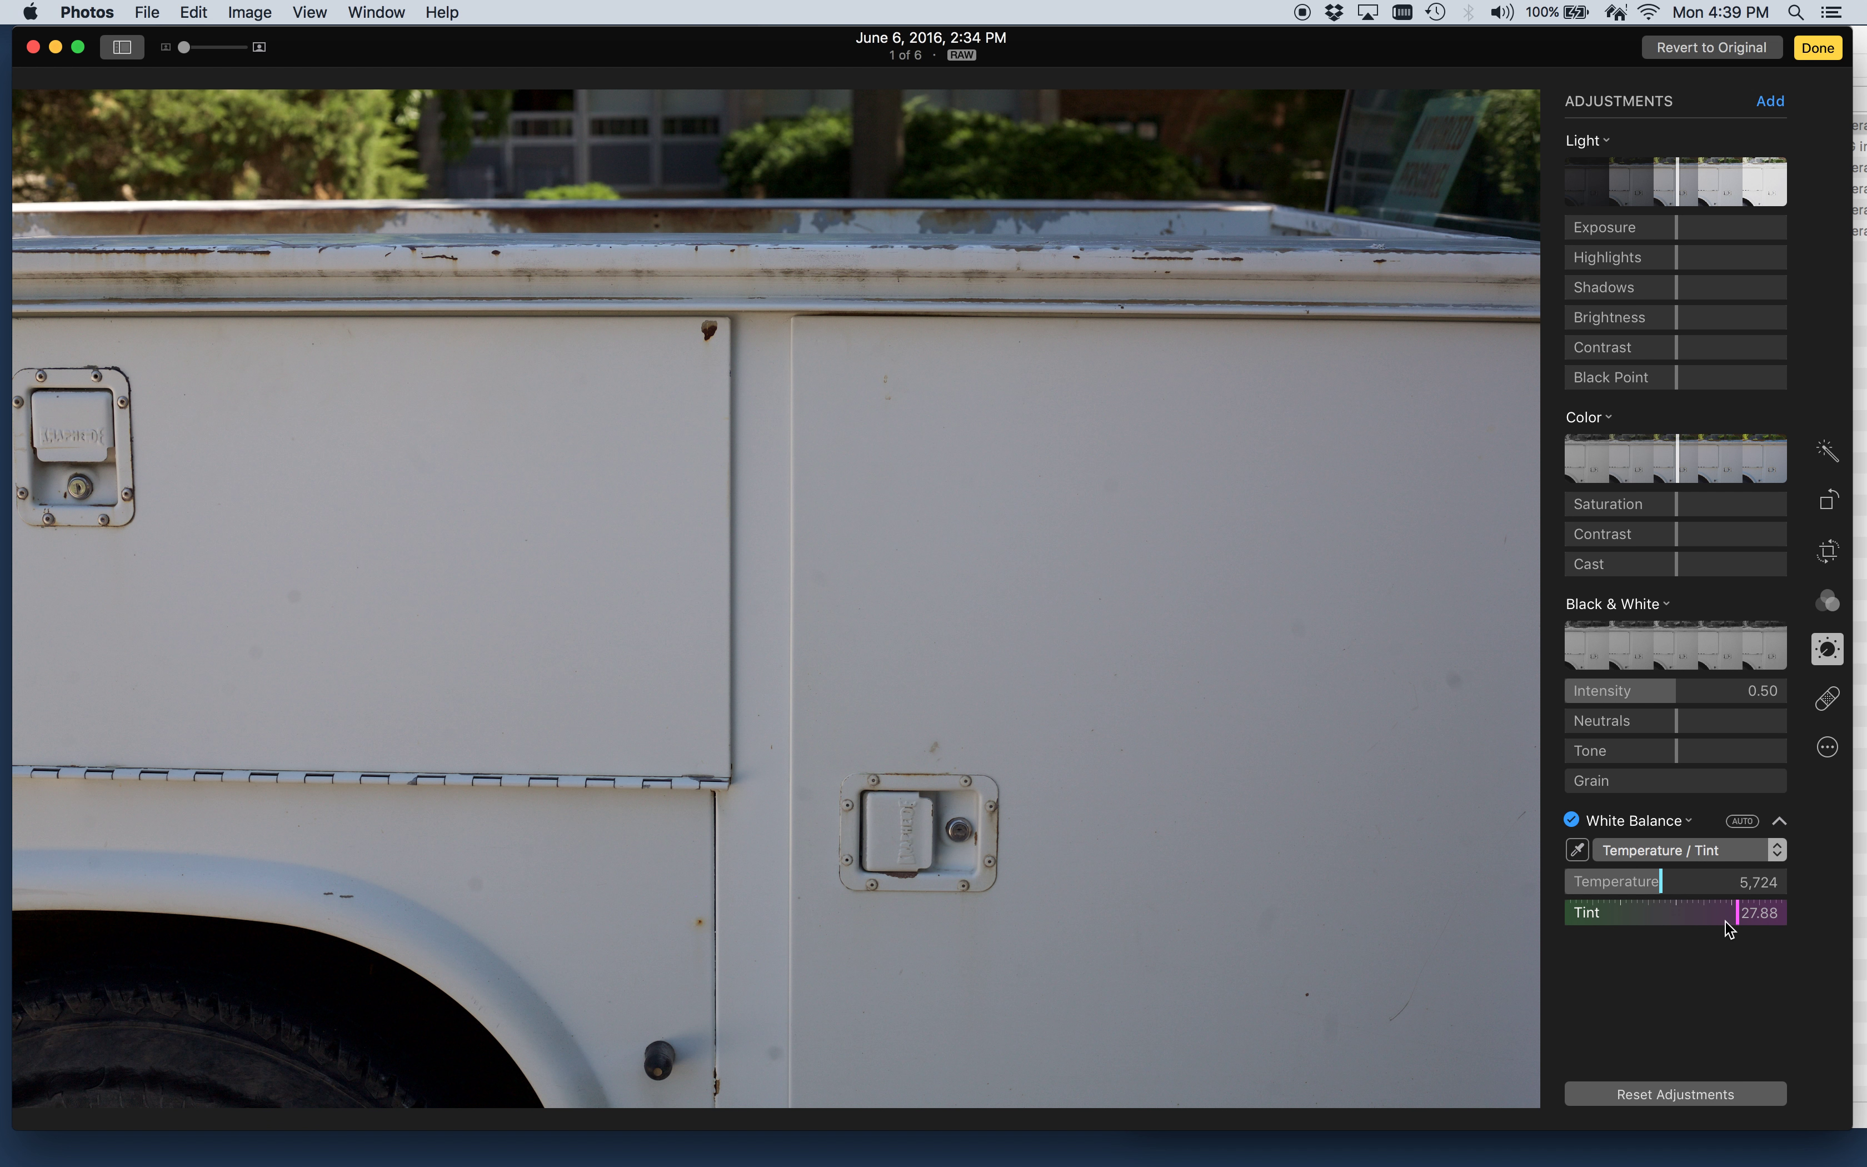
mouse_move(1739, 923)
mouse_down()
mouse_move(1687, 924)
mouse_move(1768, 915)
mouse_move(1746, 923)
mouse_up()
mouse_move(1660, 882)
mouse_down()
mouse_move(1646, 887)
mouse_move(1690, 886)
mouse_up()
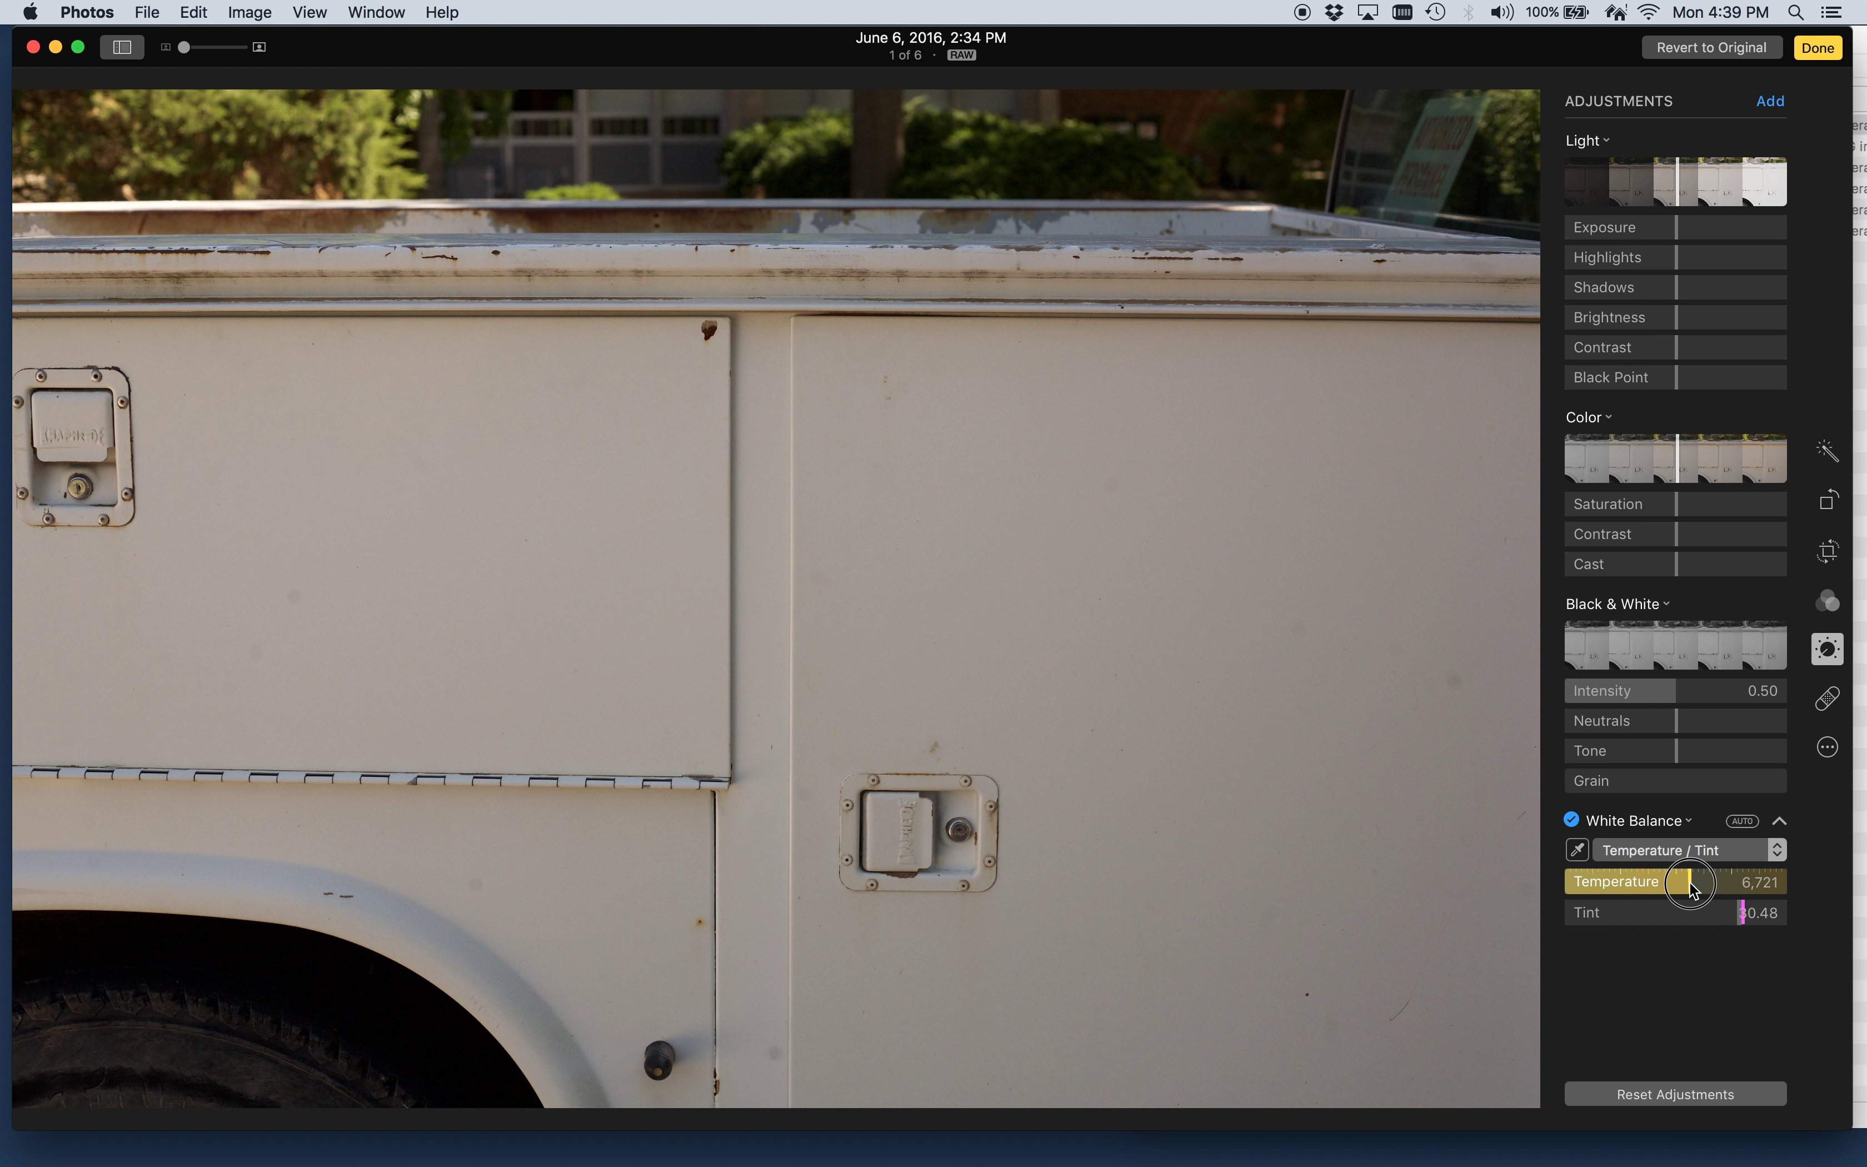
drag(1691, 886, 1713, 892)
mouse_move(1712, 883)
mouse_down()
mouse_move(1650, 896)
mouse_move(1718, 888)
mouse_up()
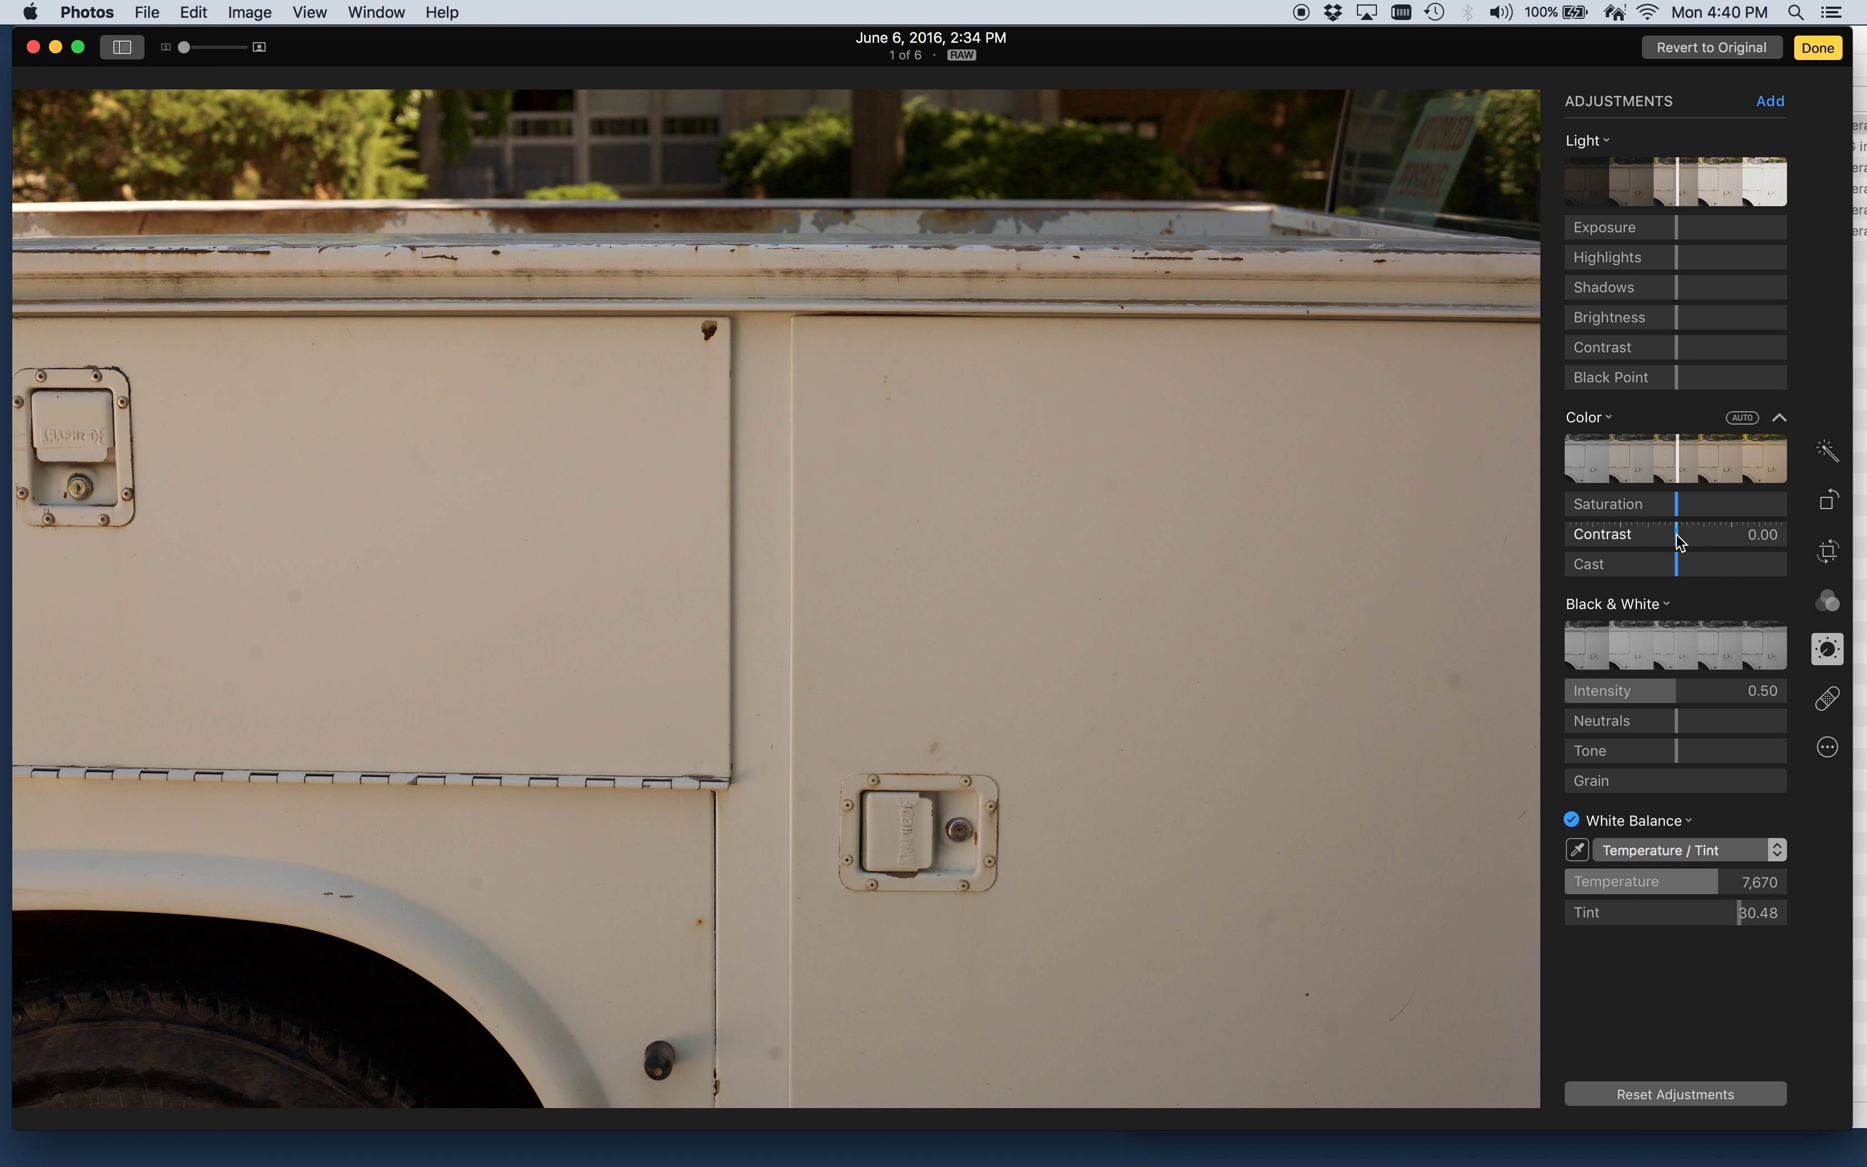
Set the Color contrast to 0.26 and the Light values to highlights 0.08, shadows -0.28, contrast 0.20 and black point 0.73.
drag(1670, 532, 1701, 535)
drag(1675, 290, 1698, 357)
drag(1677, 378, 1753, 381)
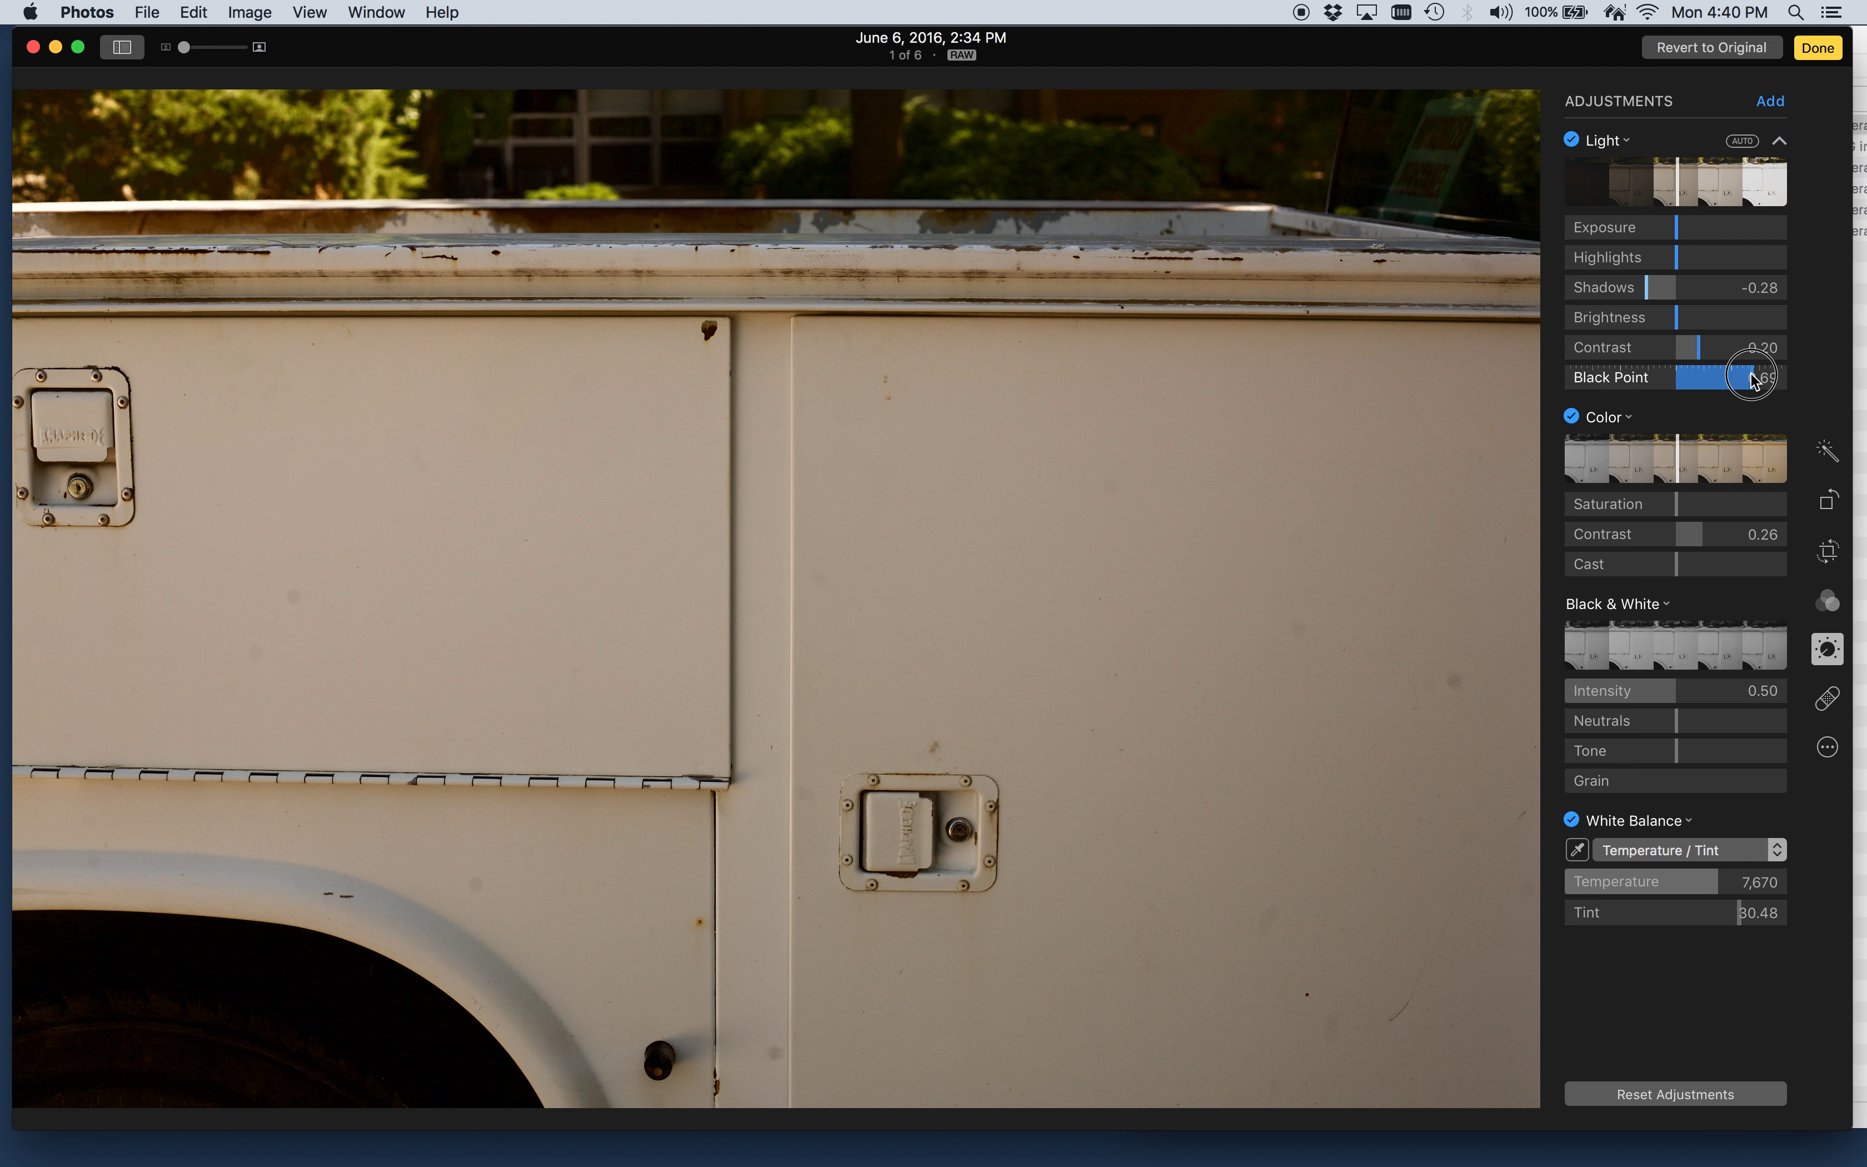
drag(1753, 379, 1757, 381)
drag(1679, 261, 1684, 260)
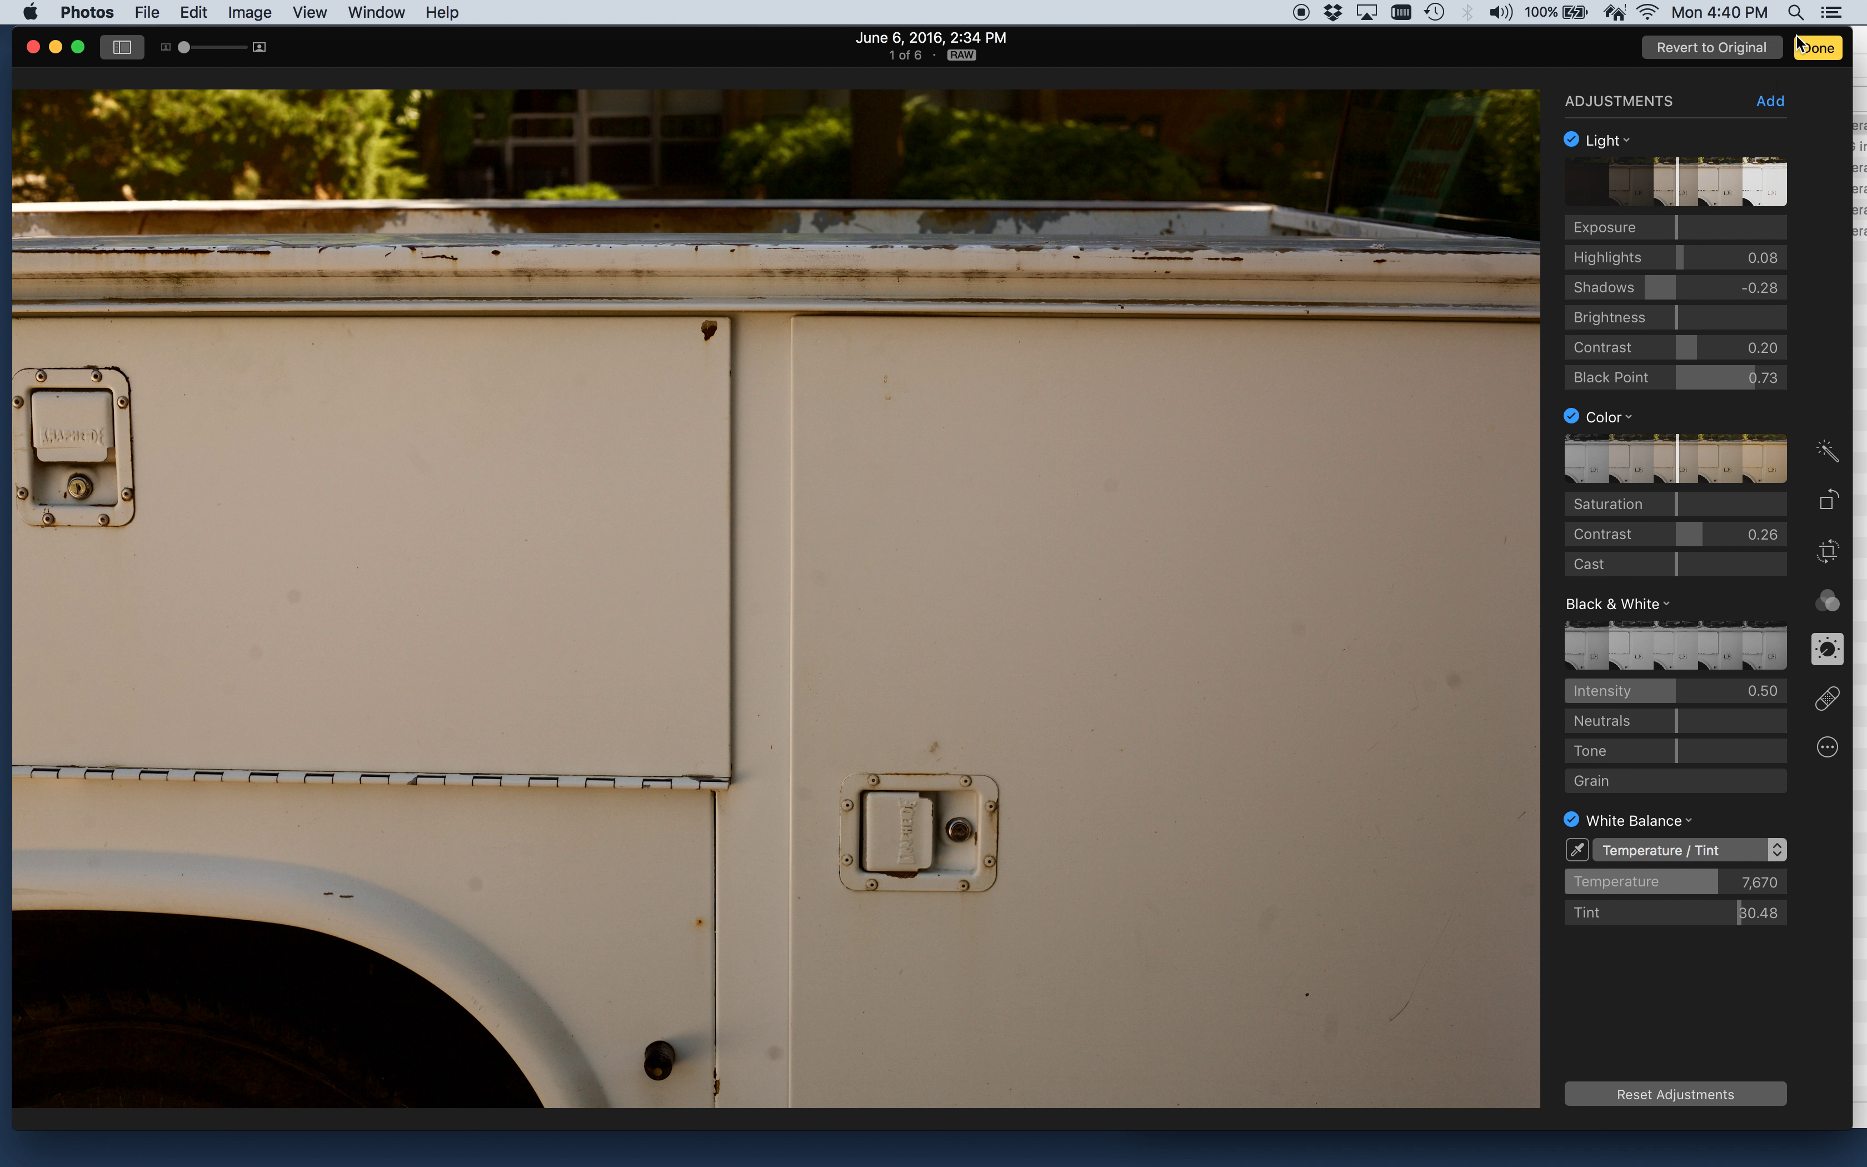
Add a Vignette adjustment to the truck photo.
click(1770, 103)
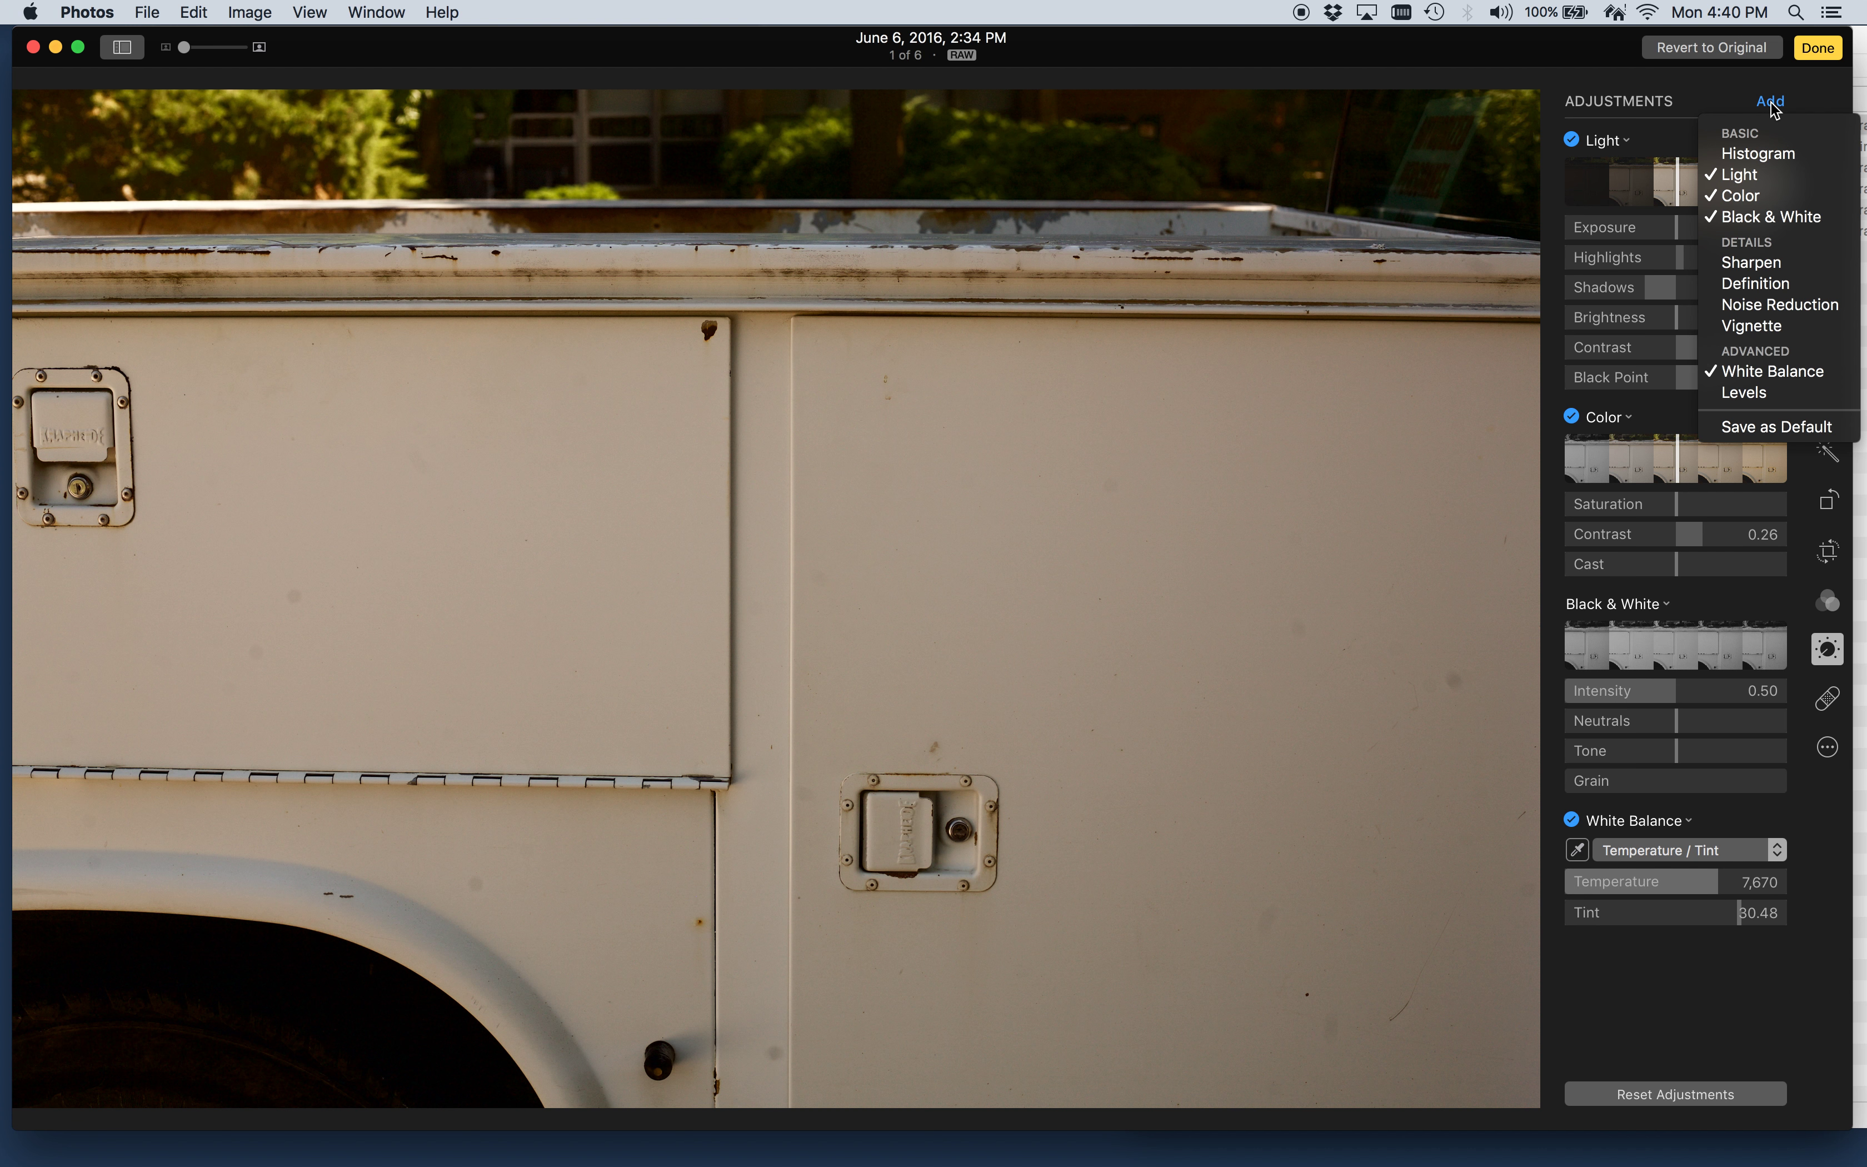
click(1765, 329)
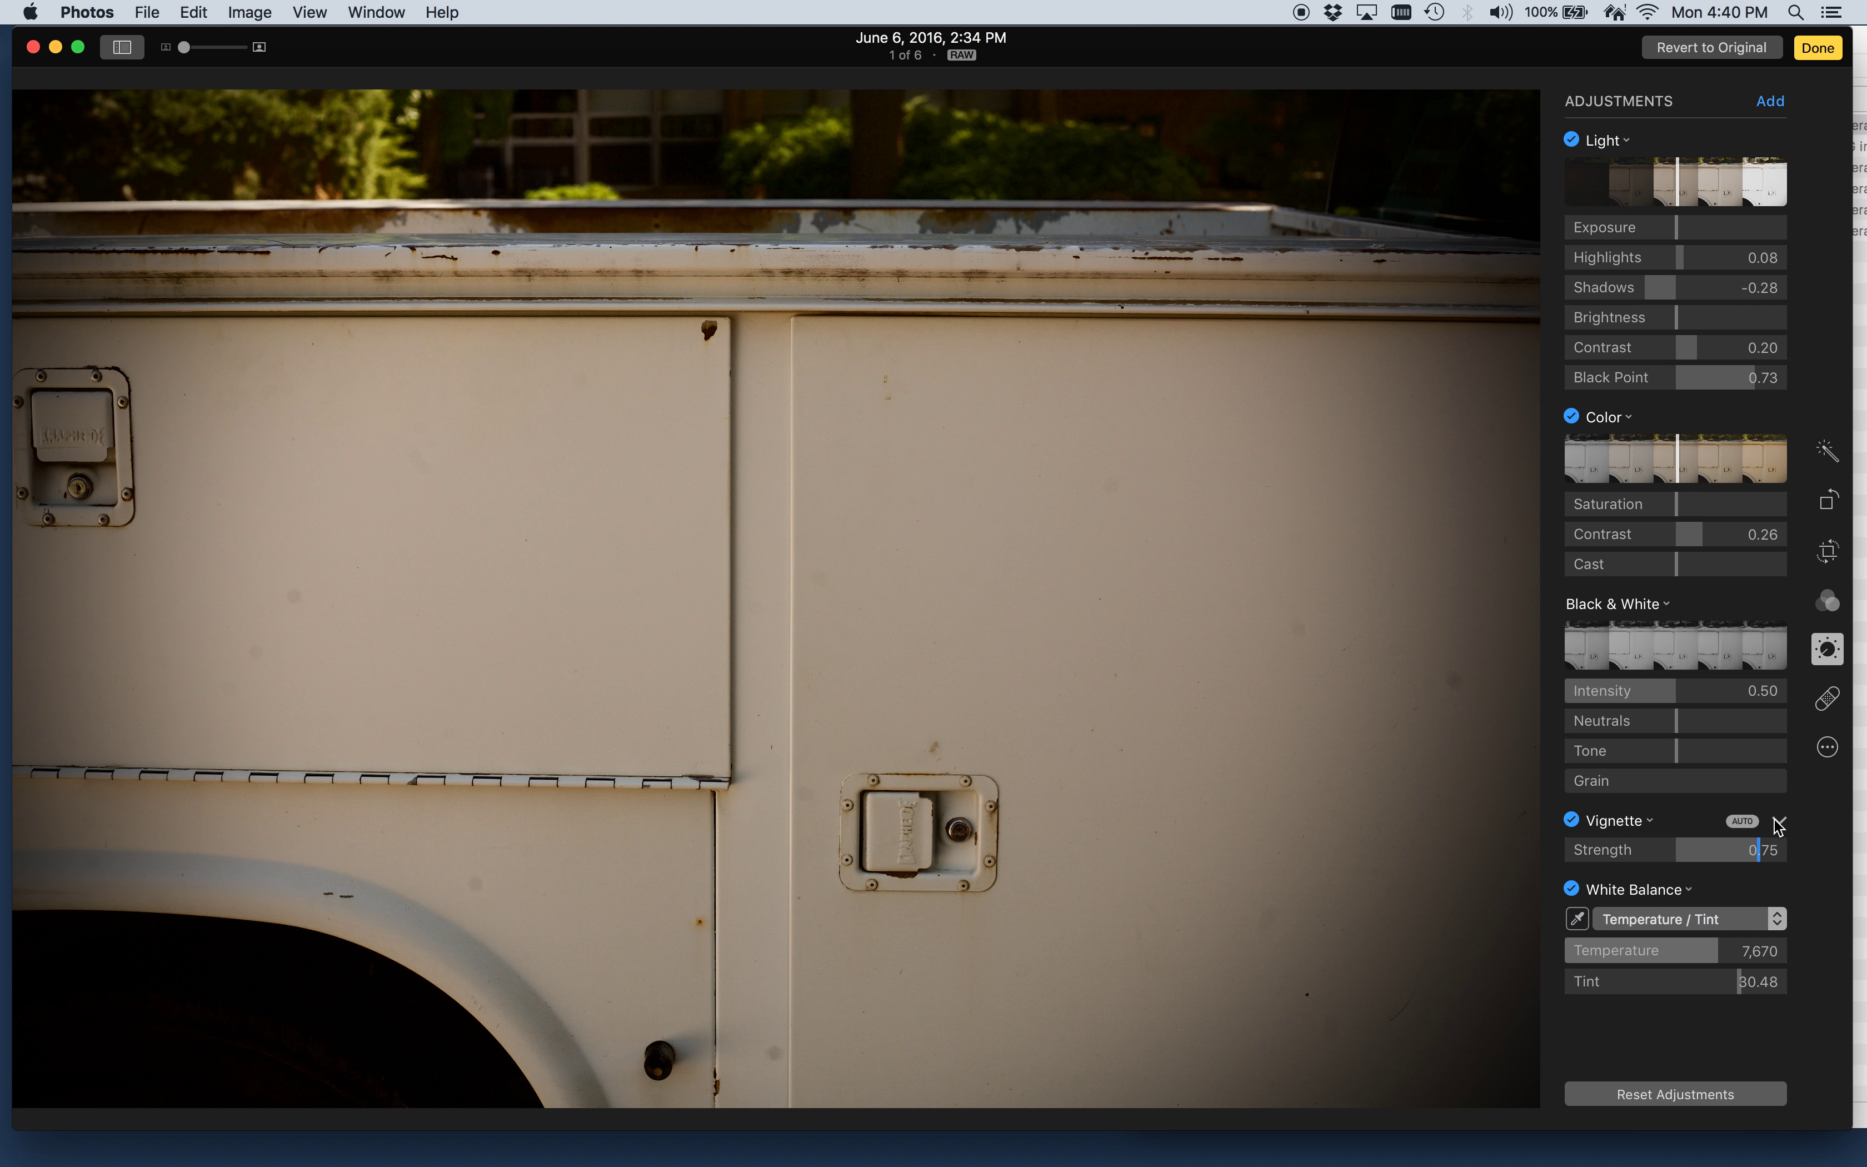
Expand the Vignette settings, set strength to 0.60, radius to 0.53 and softness to 0.24, and raise the Light contrast to 0.27.
click(1778, 823)
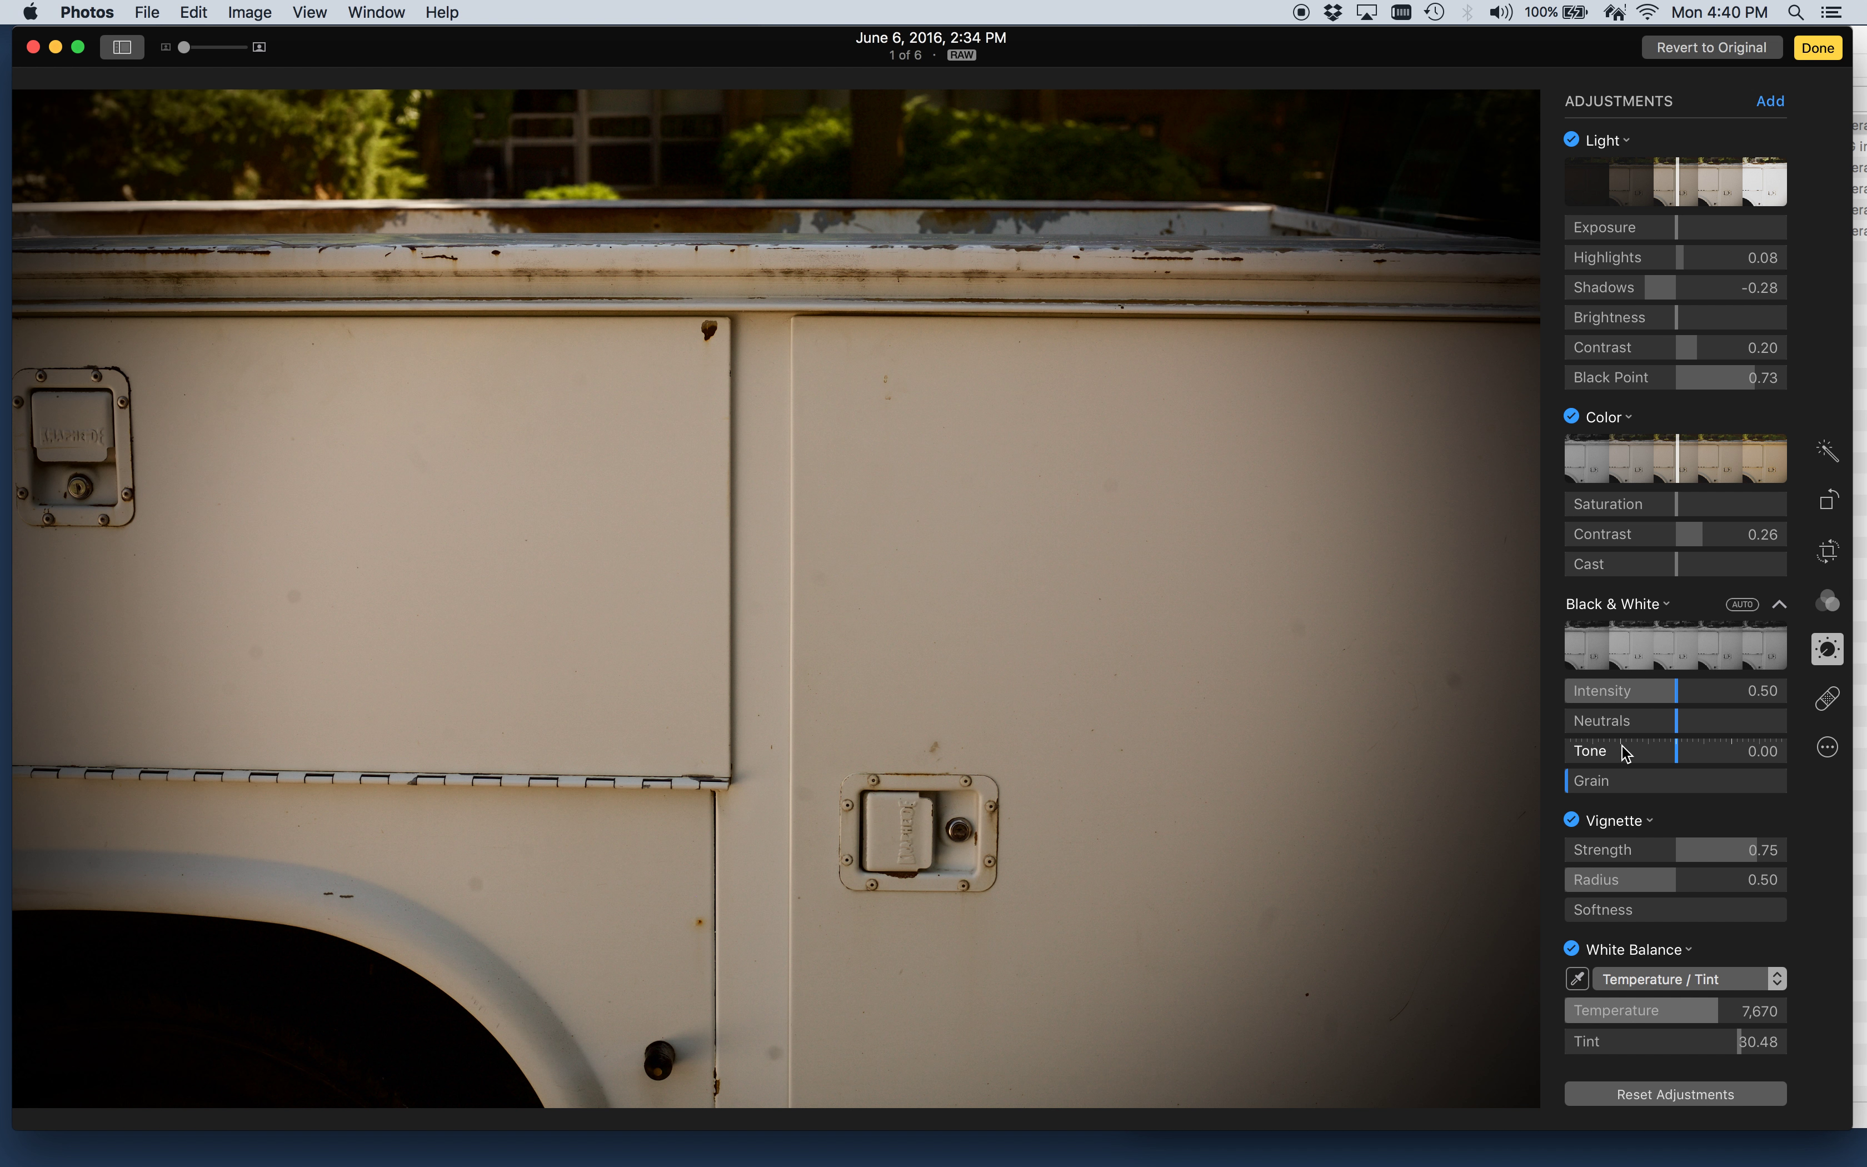
click(1734, 687)
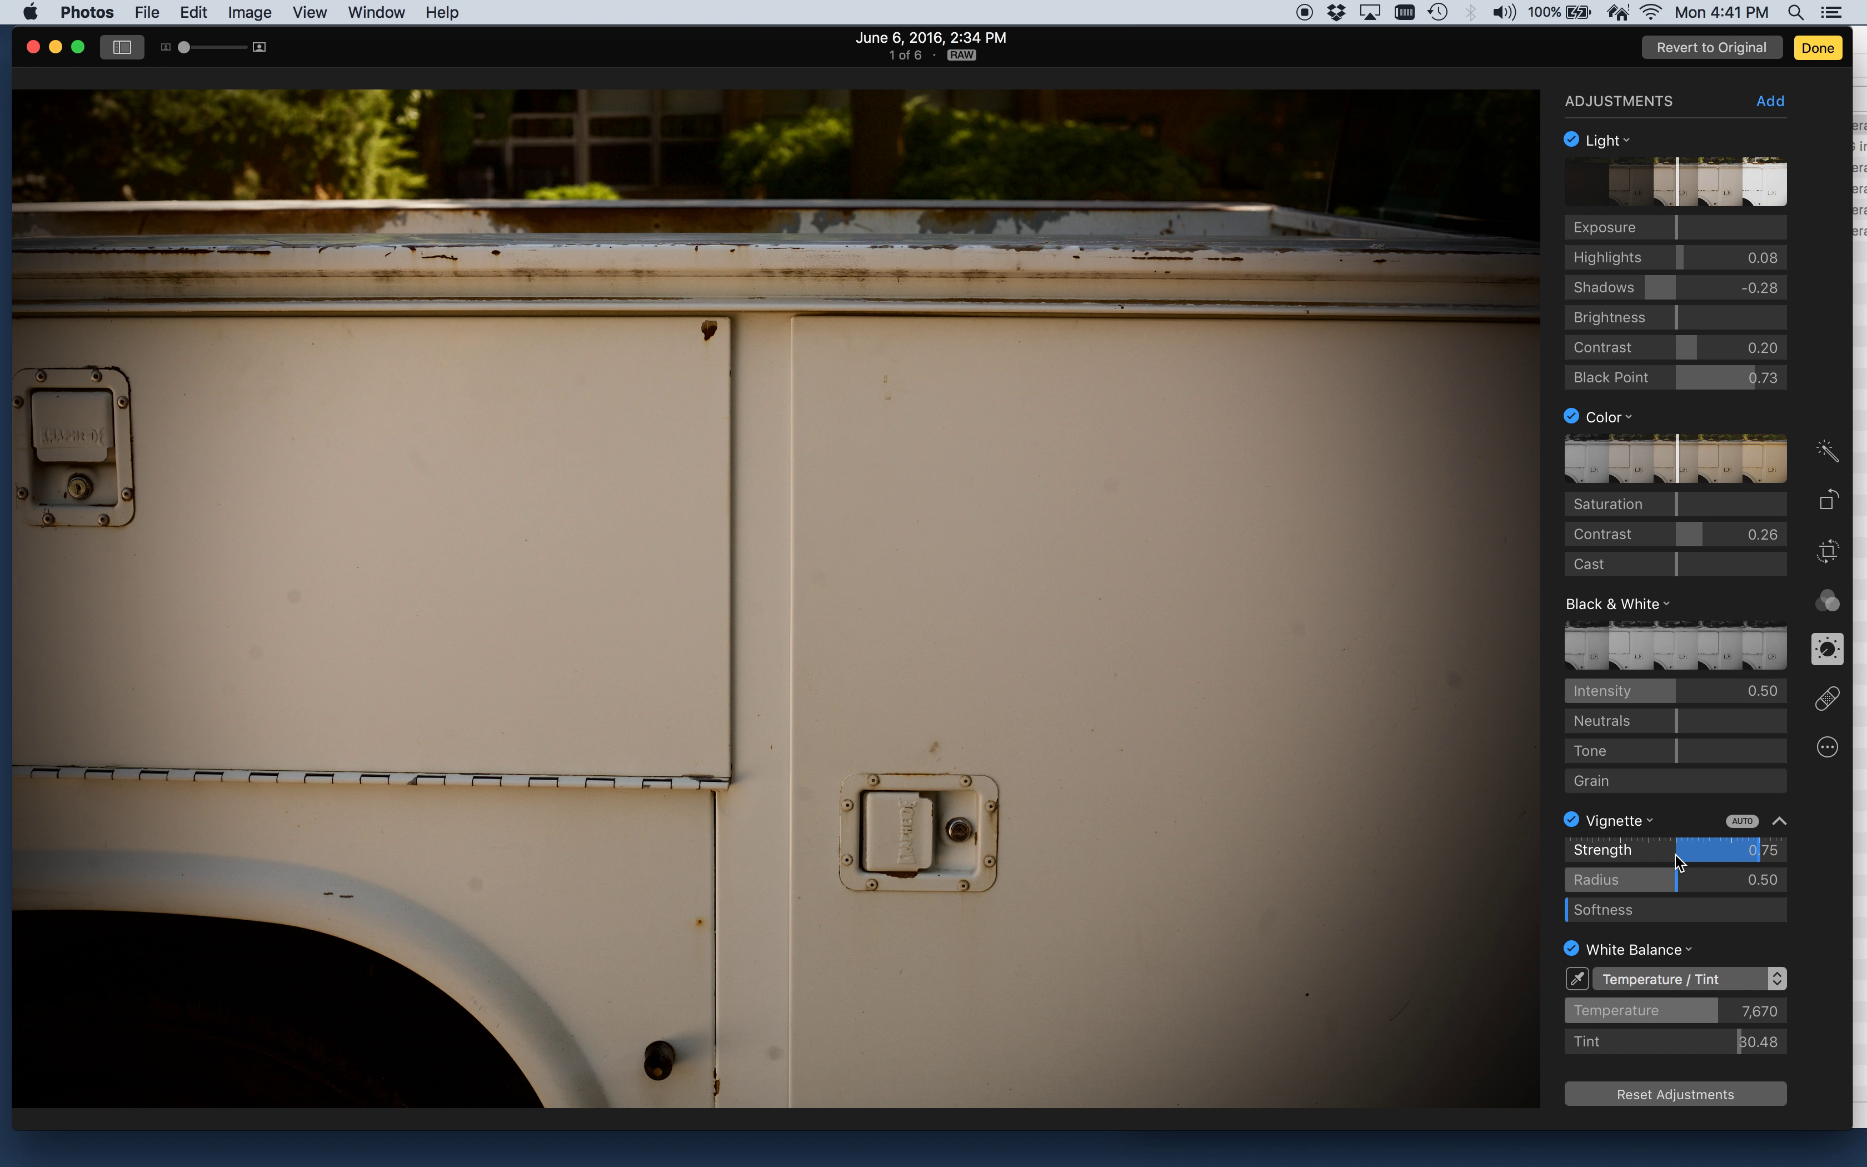
drag(1676, 853, 1620, 916)
drag(1781, 849, 1736, 756)
mouse_move(1617, 288)
mouse_down()
mouse_move(1658, 293)
mouse_move(1691, 349)
mouse_move(1754, 351)
mouse_move(1706, 354)
mouse_up()
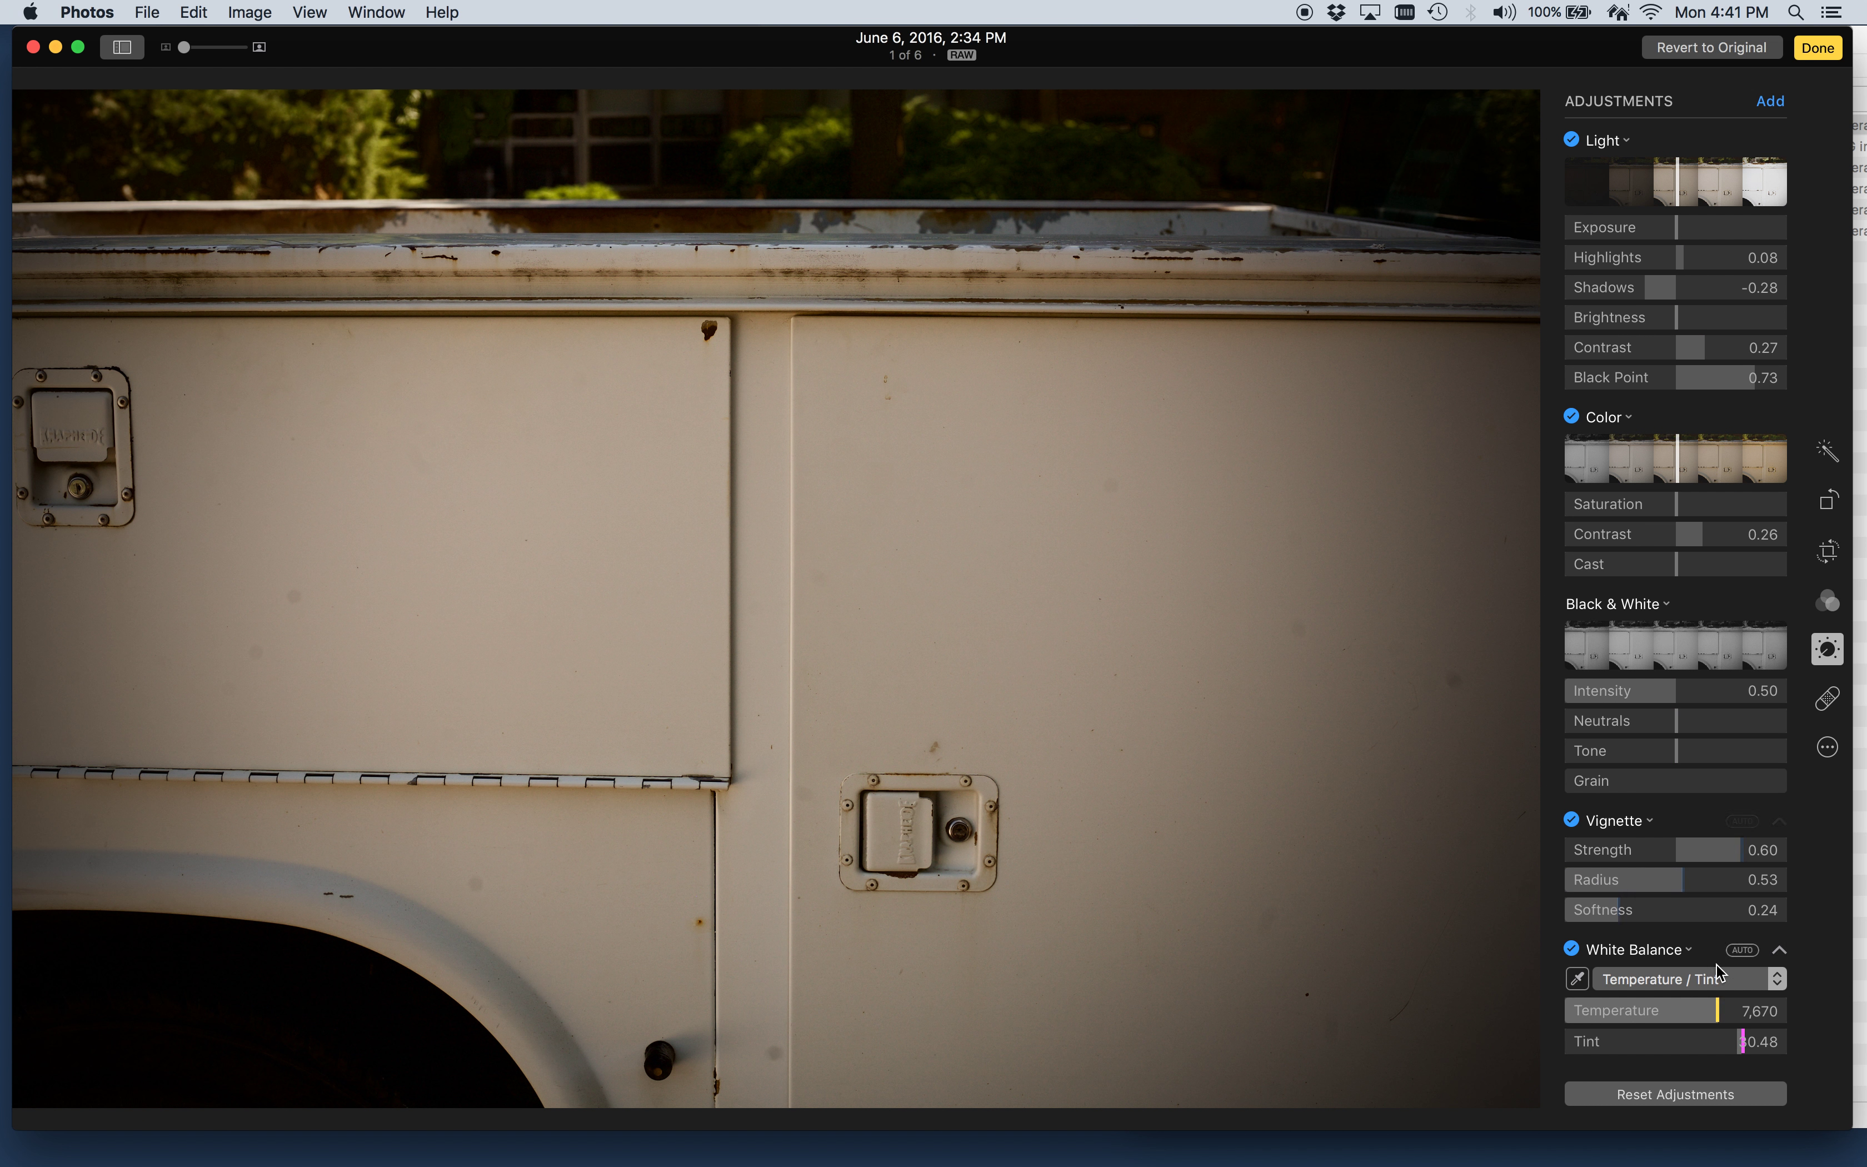
Warm the truck photo's white balance temperature to 9,211 and set the vignette radius to 0.69.
drag(1715, 1006, 1760, 1009)
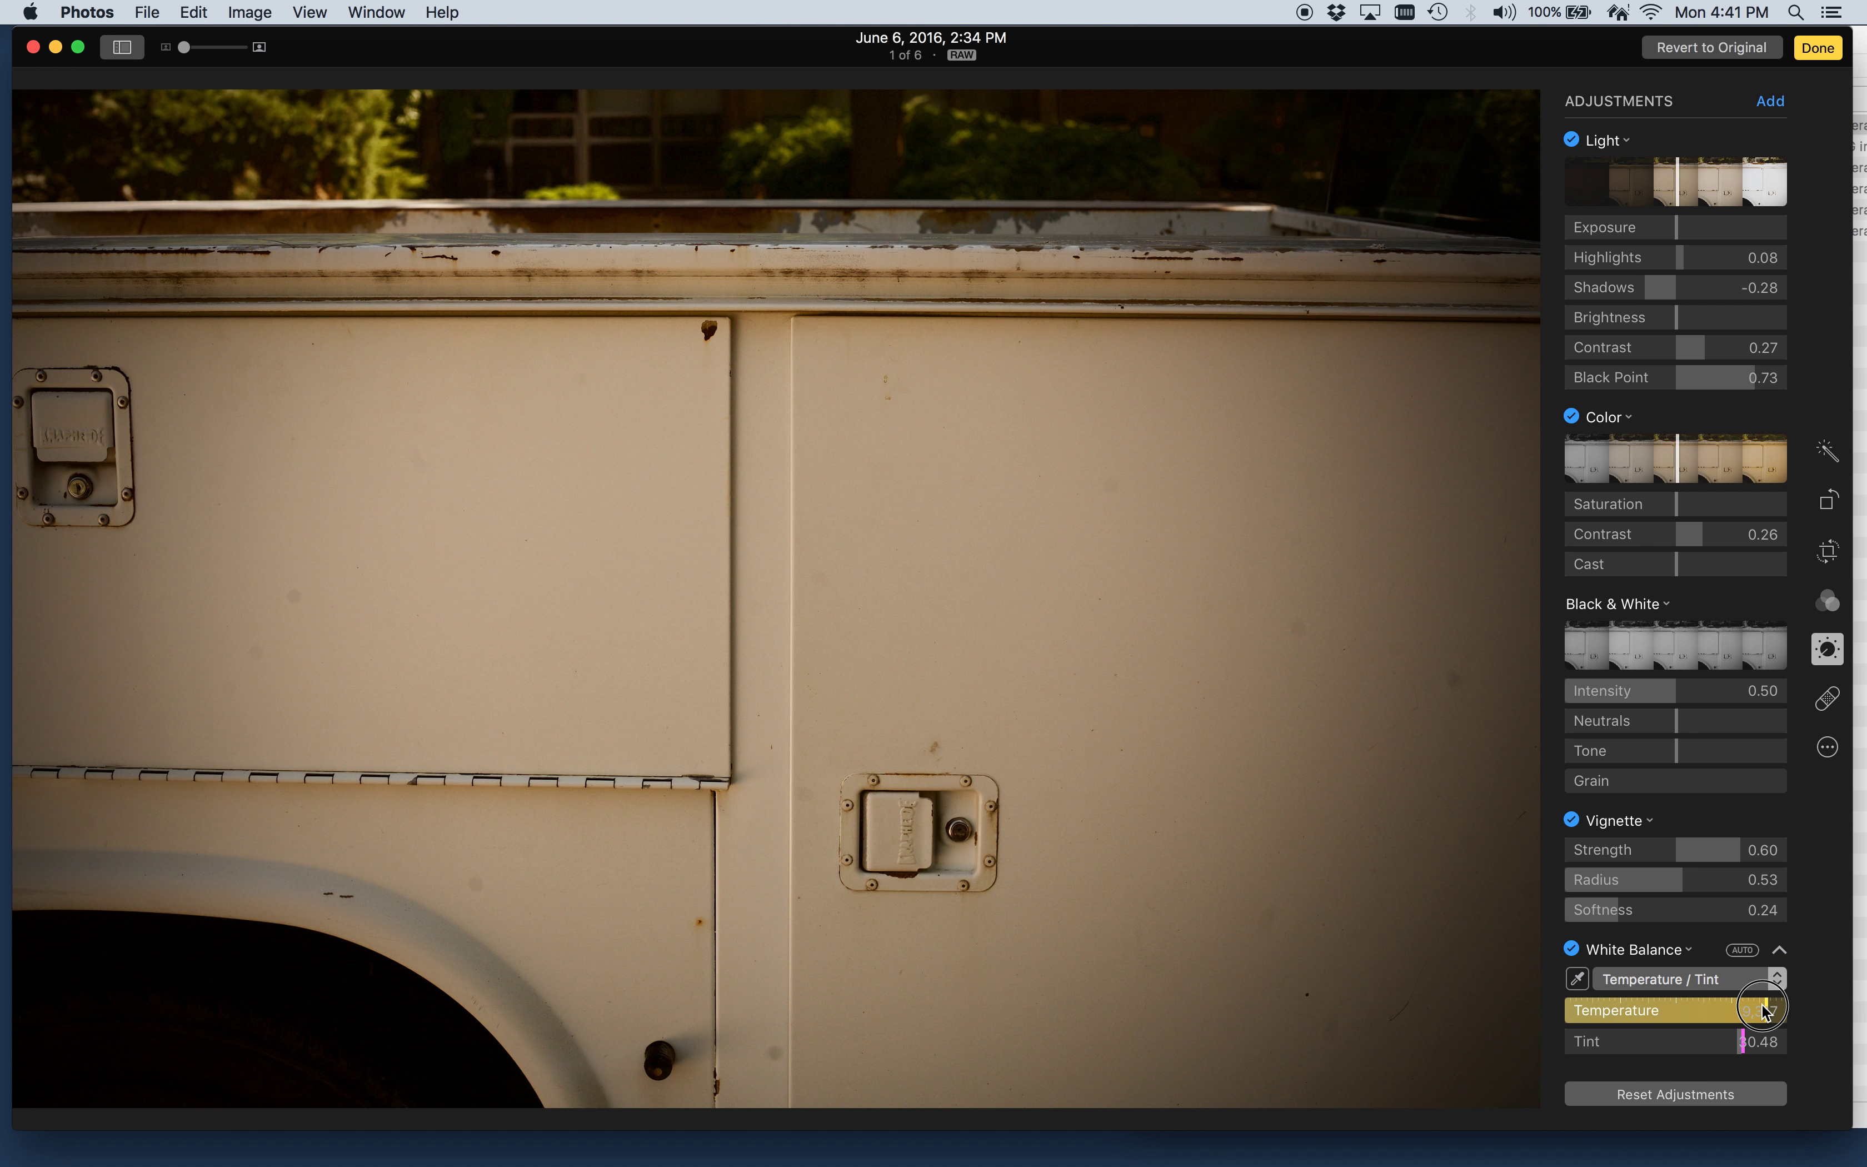
mouse_move(1699, 887)
mouse_down()
mouse_move(1751, 889)
mouse_move(1717, 893)
mouse_up()
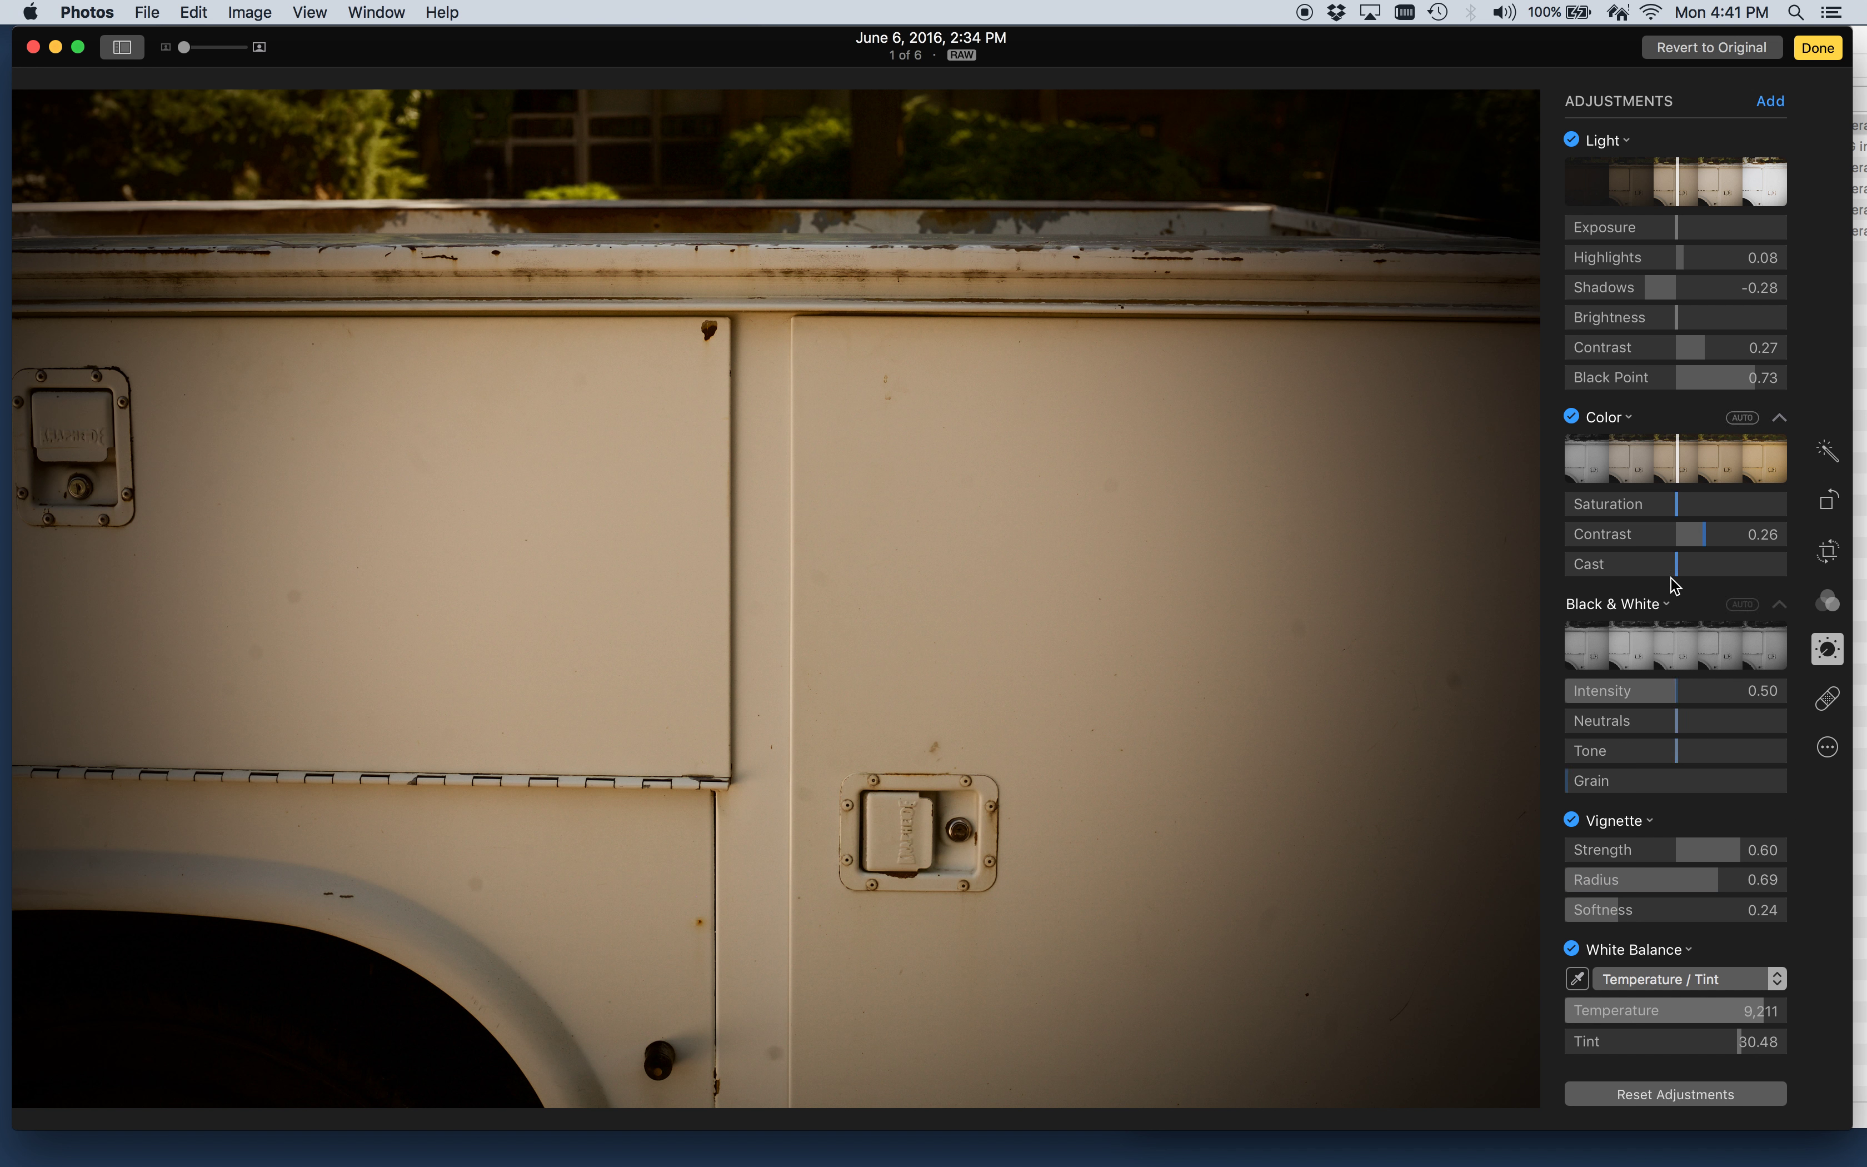
Set the truck photo's Light values to black point 0.90, contrast 0.77, highlights 0.18 and shadows -0.39.
mouse_move(1753, 378)
mouse_down()
mouse_move(1784, 382)
mouse_move(1707, 347)
mouse_move(1761, 355)
mouse_up()
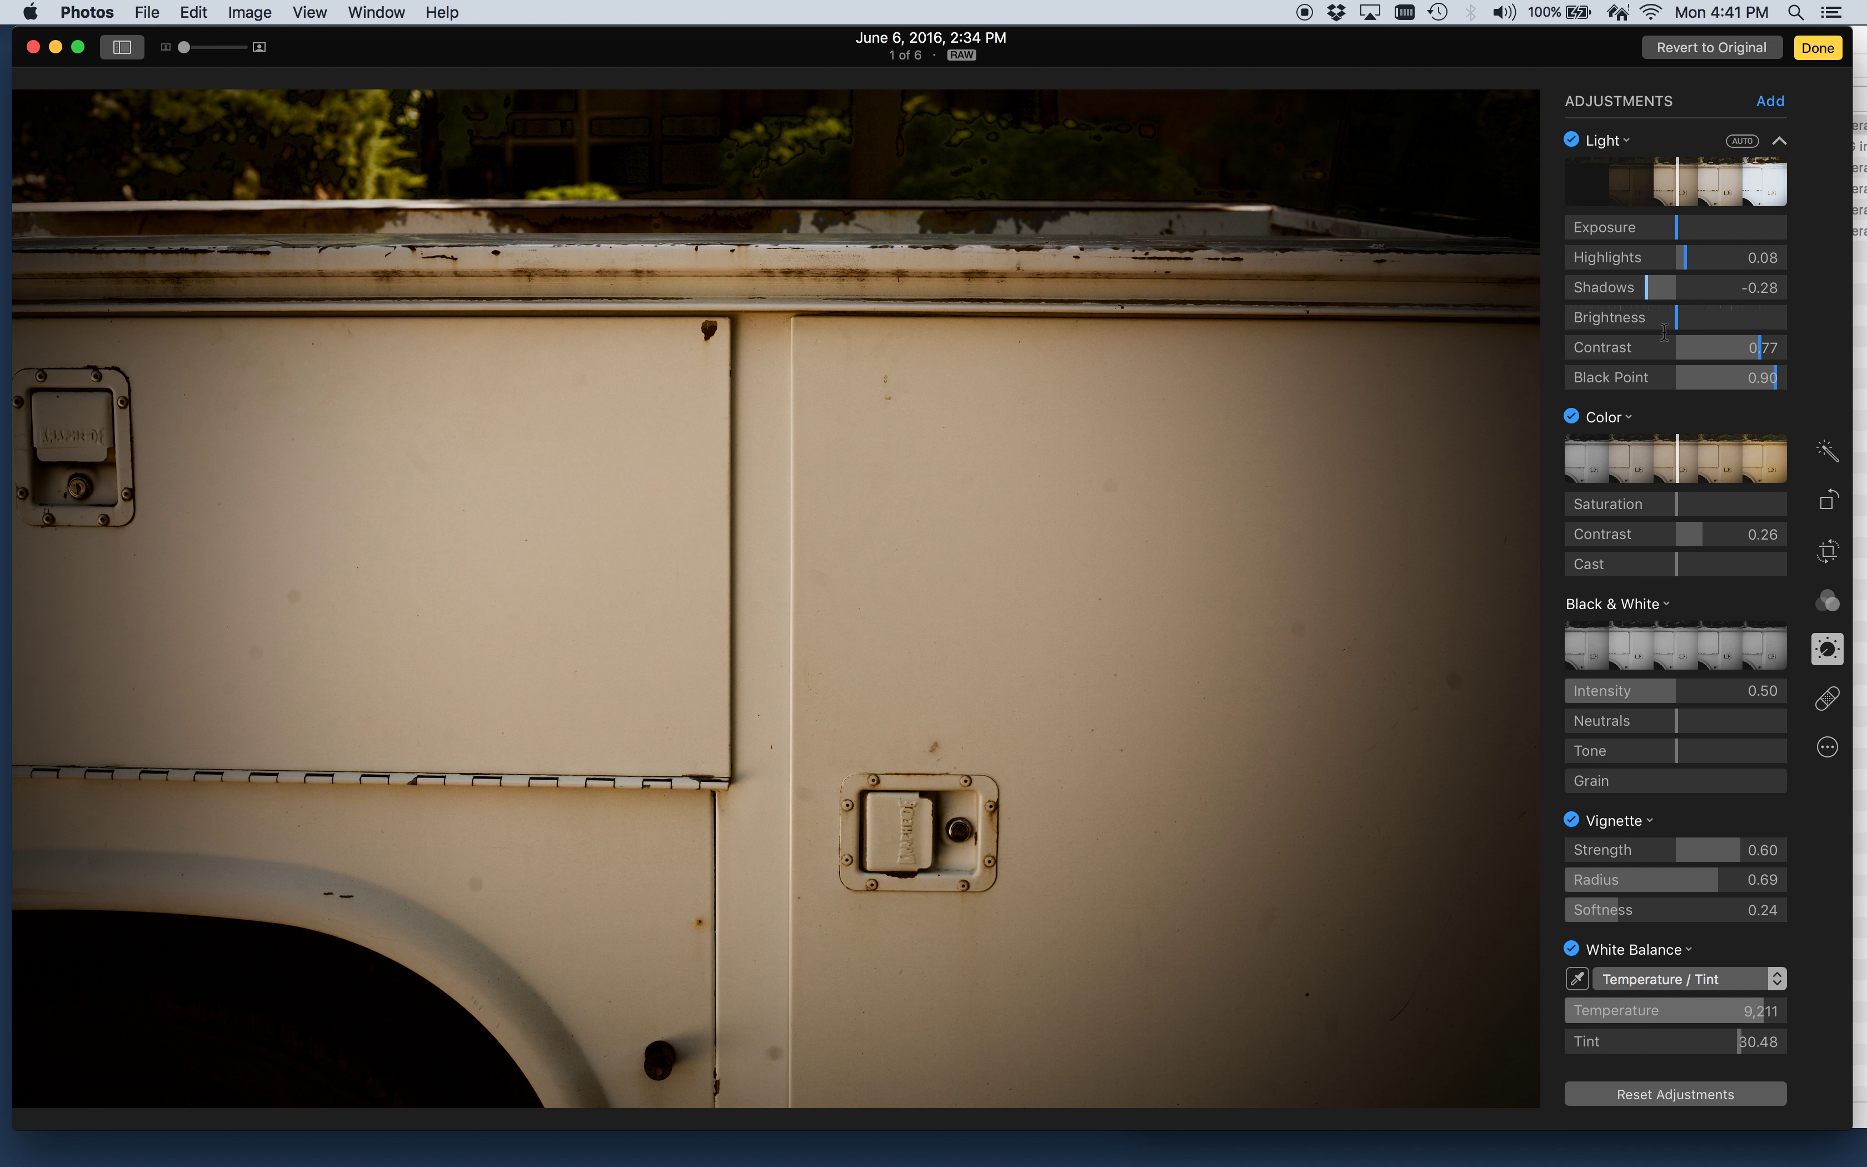
drag(1685, 258, 1695, 262)
drag(1686, 290, 1634, 301)
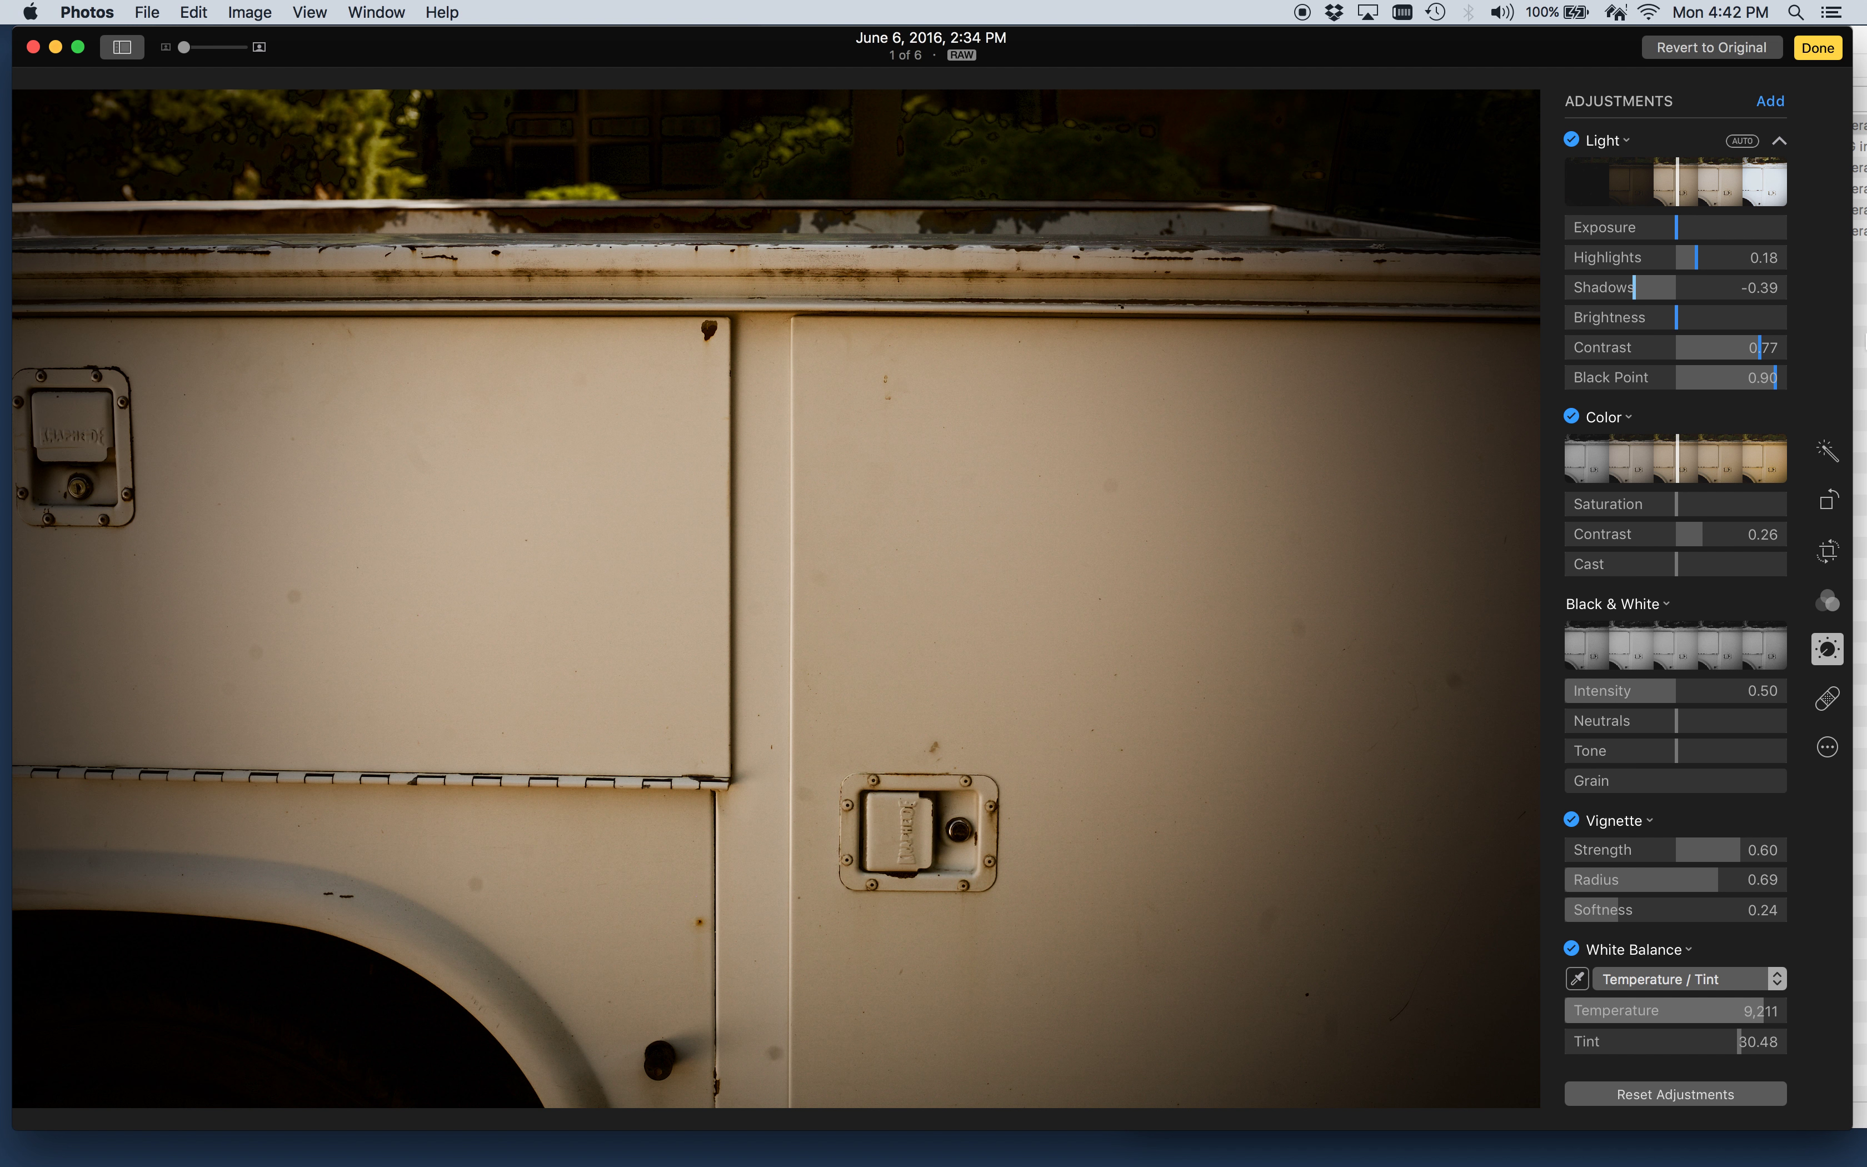
drag(1682, 1019, 1682, 1019)
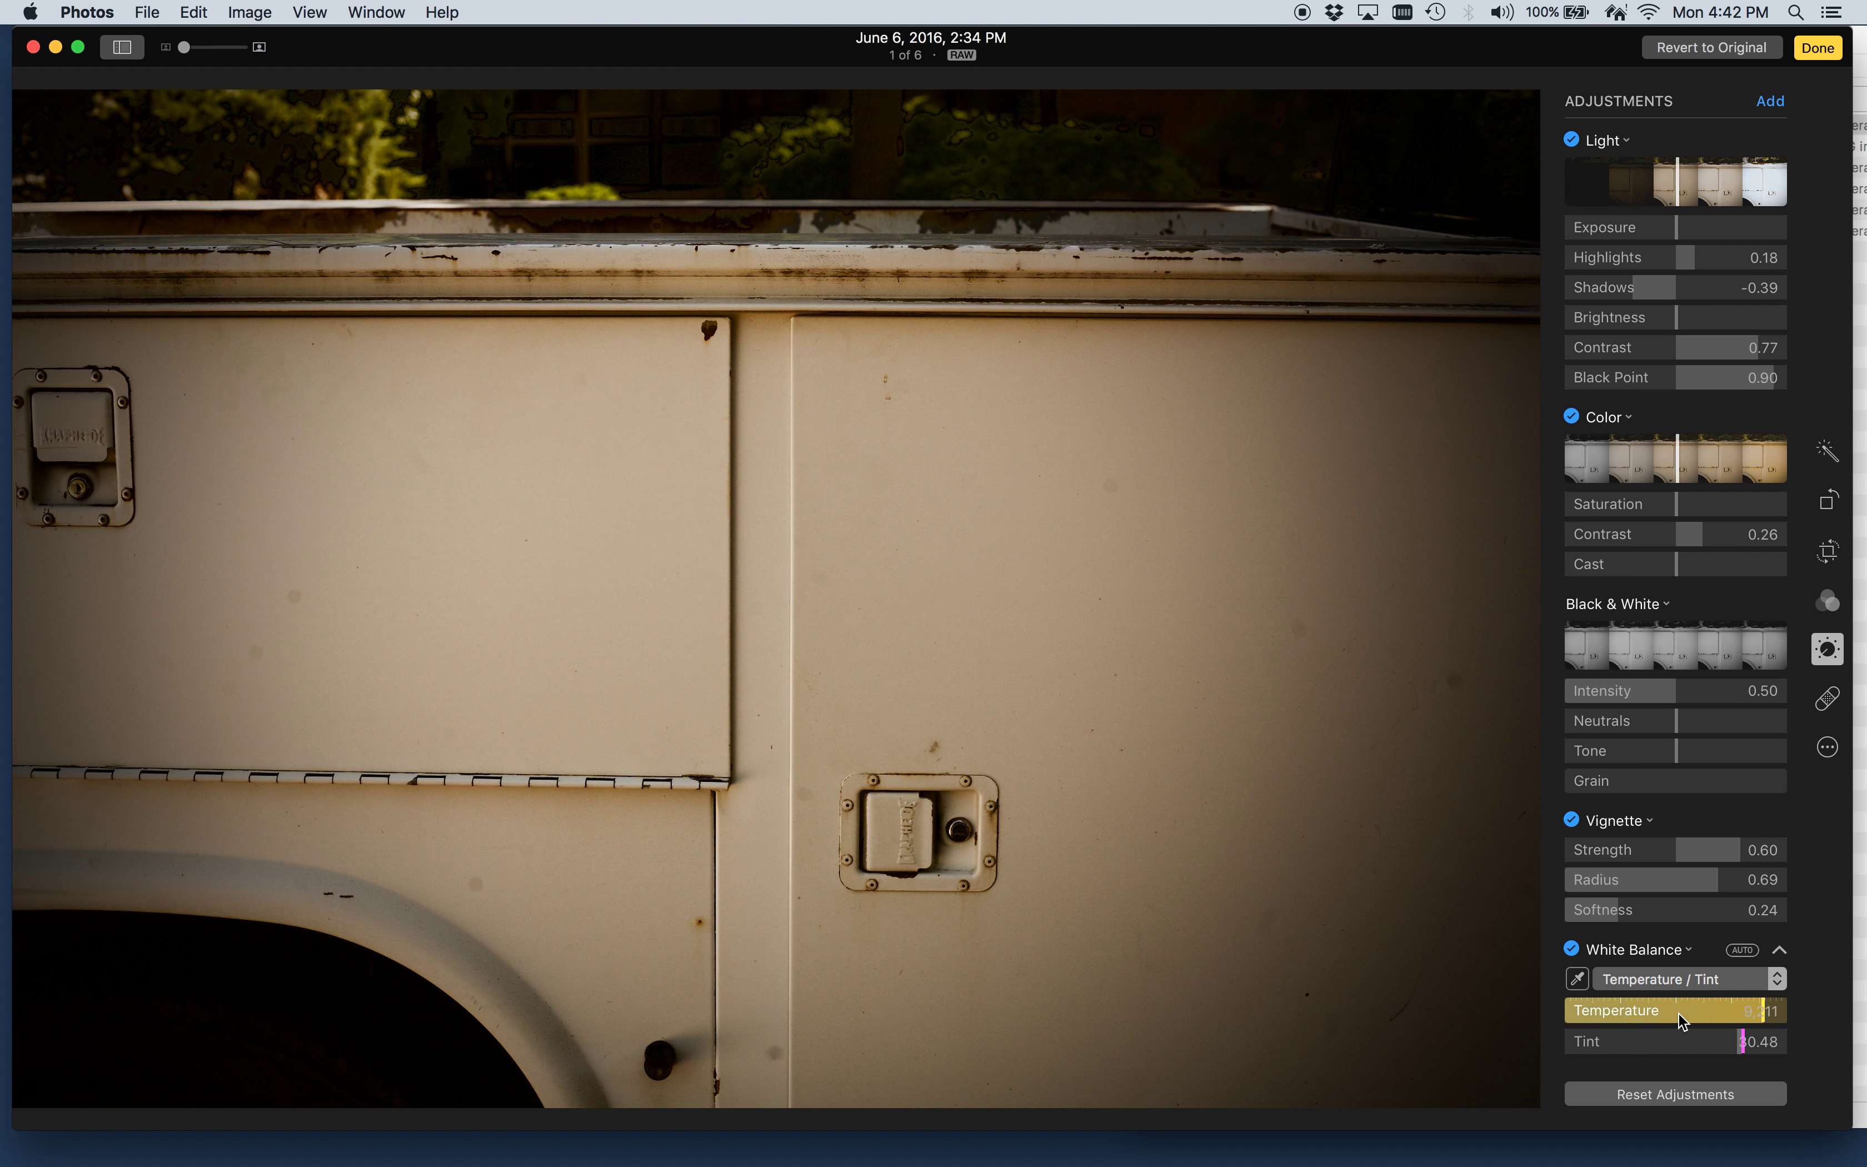